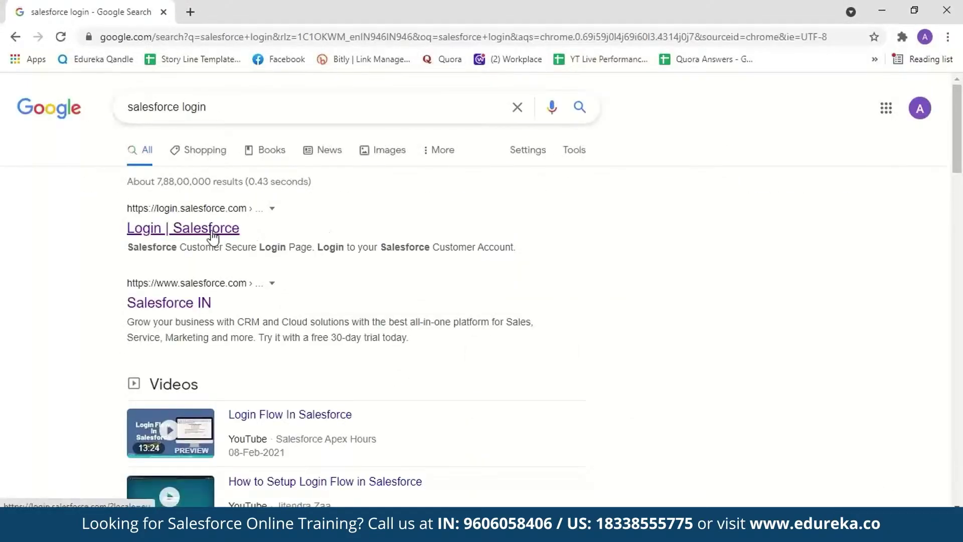
Follow the 'Login | Salesforce' result to the official Salesforce login page.
{"action": "left_click", "coordinate": [211, 231]}
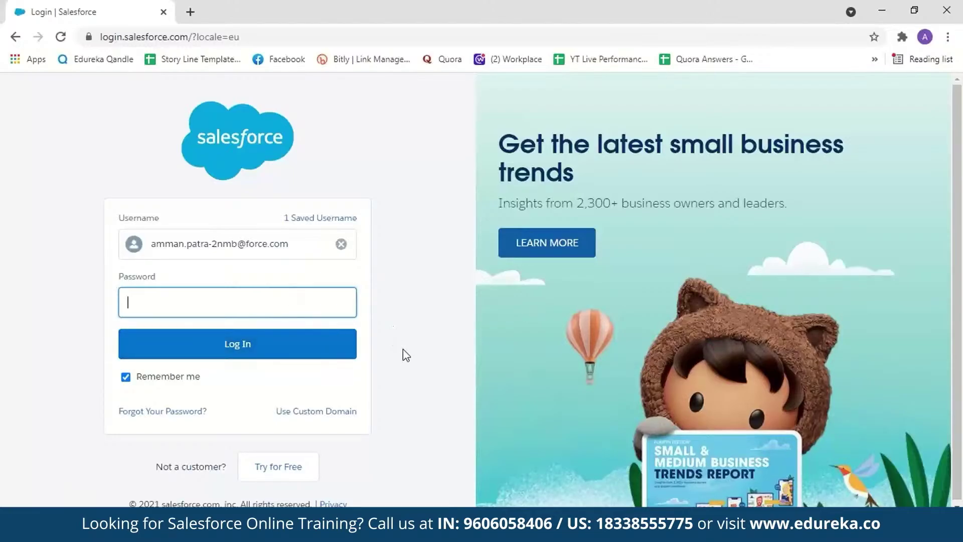
Open the Try for Free signup form and review it down to Start My Free Trial.
{"action": "left_click", "coordinate": [290, 474]}
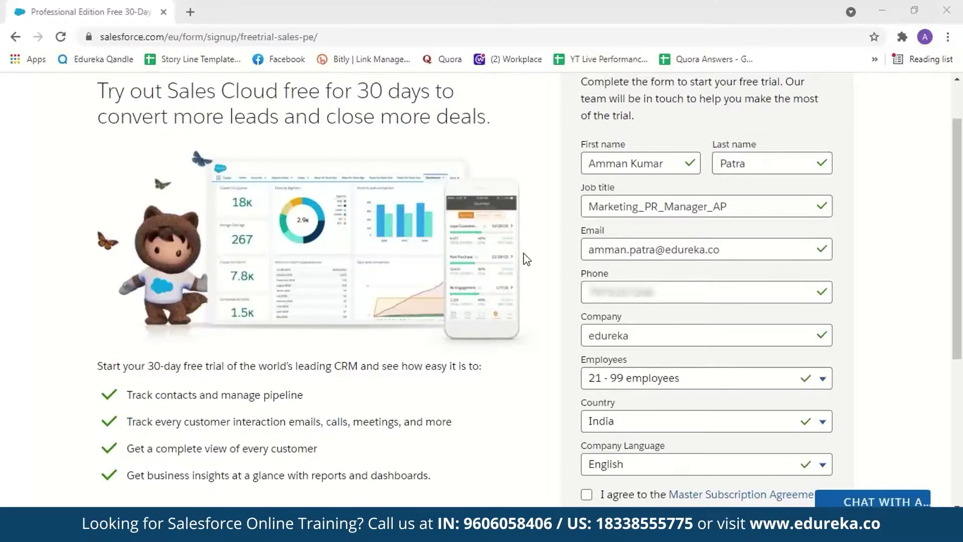
{"action": "scroll", "coordinate": [579, 179], "scroll_direction": "down", "scroll_amount": 1}
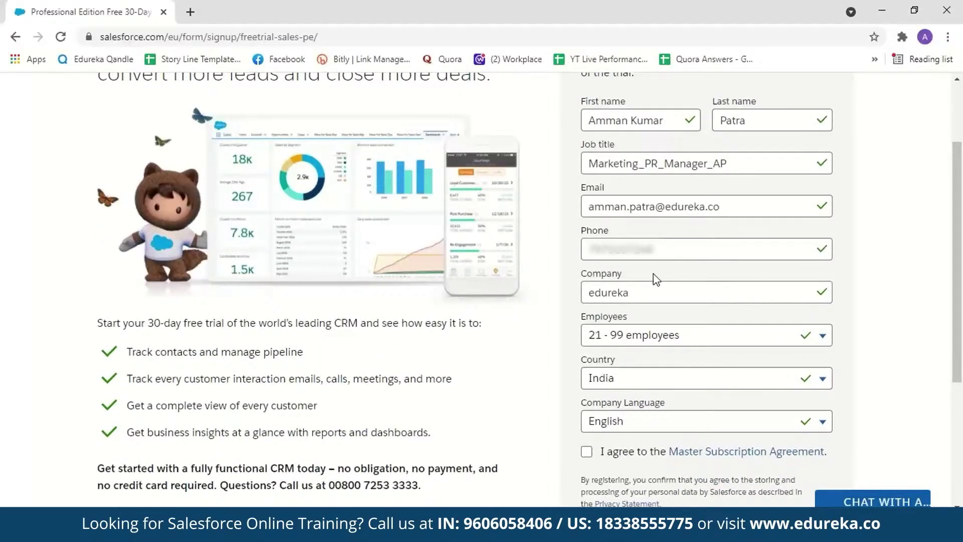
{"action": "scroll", "coordinate": [586, 203], "scroll_direction": "down", "scroll_amount": 2}
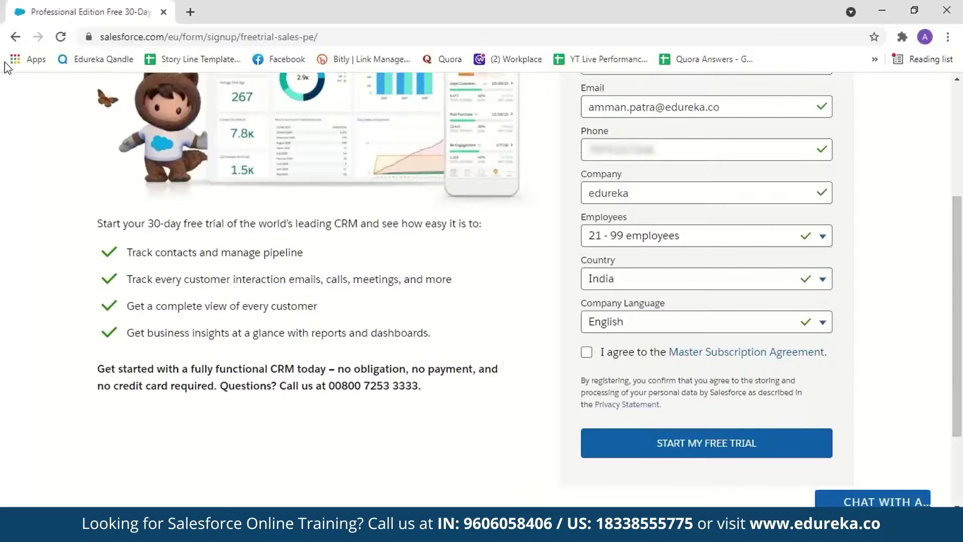
Log in with the saved credentials, choosing Remind Me Later for phone registration.
{"action": "left_click", "coordinate": [16, 35]}
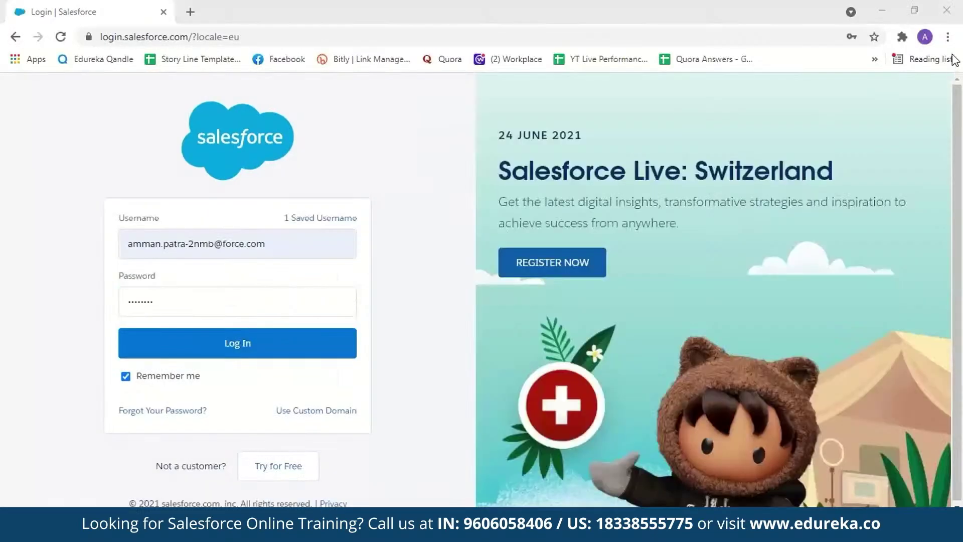
{"action": "left_click", "coordinate": [295, 344]}
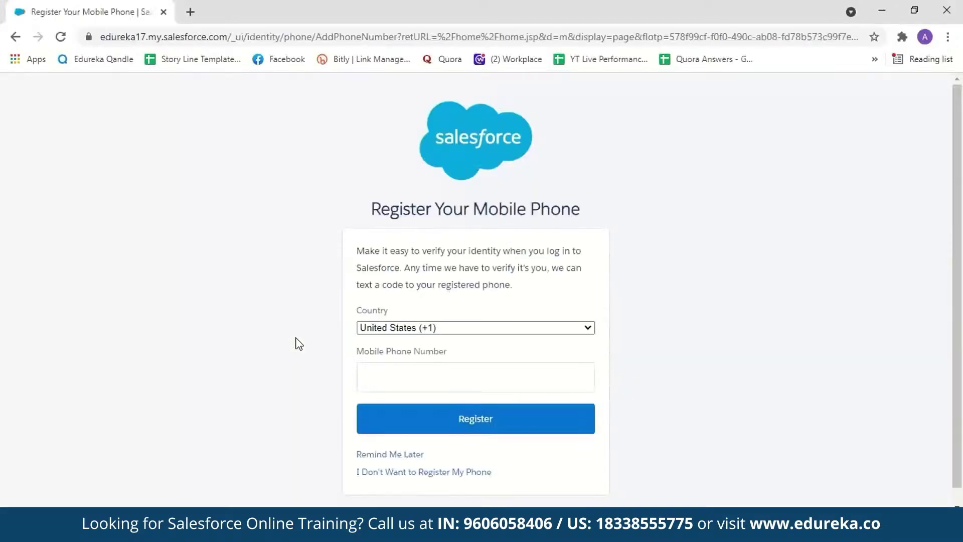
{"action": "left_click", "coordinate": [402, 455]}
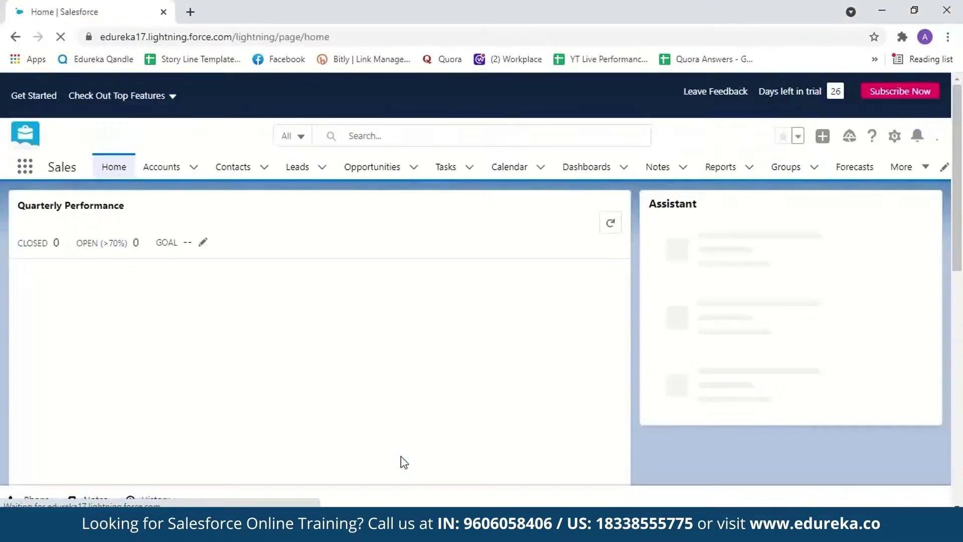
Open Setup and go to User Interface > Lightning App Builder.
{"action": "mouse_move", "coordinate": [585, 298]}
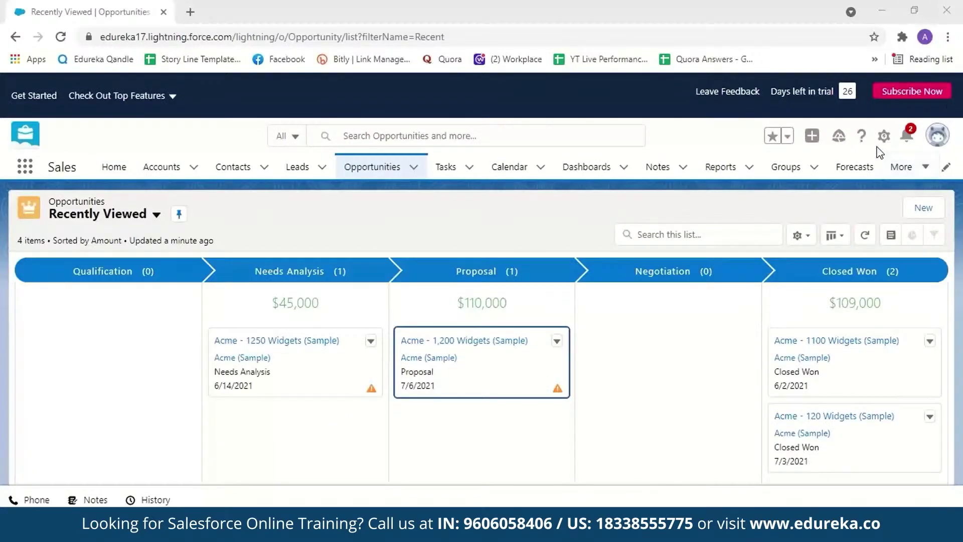
{"action": "left_click", "coordinate": [883, 137]}
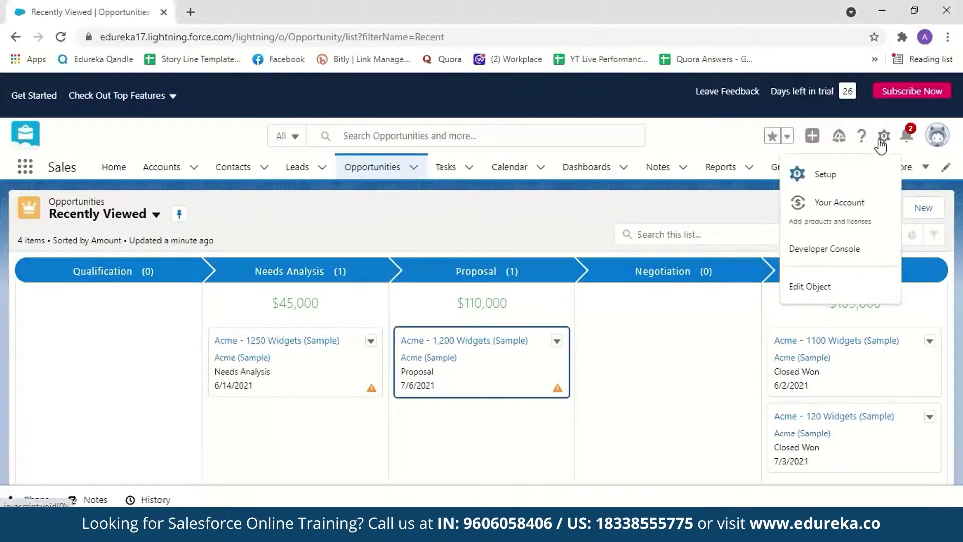
{"action": "left_click", "coordinate": [856, 174]}
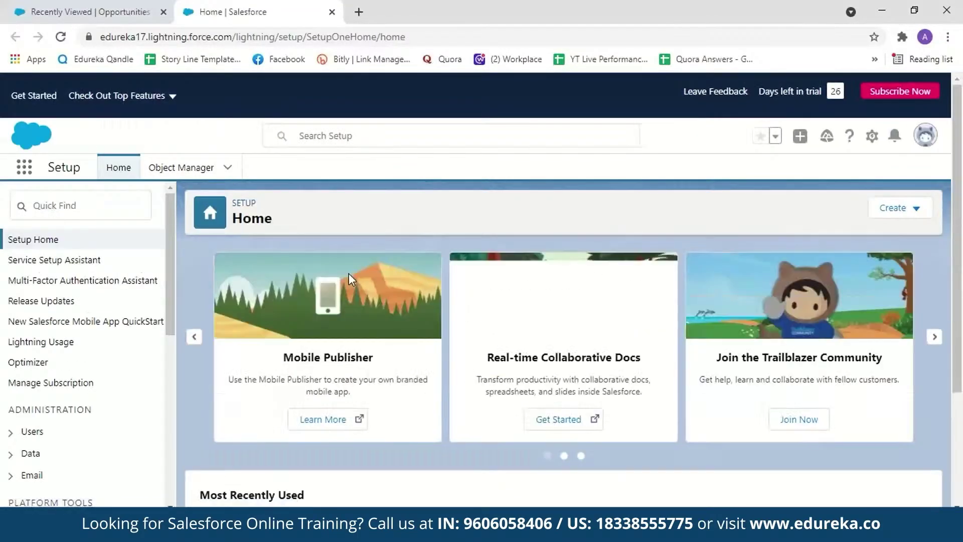
{"action": "left_click_drag", "start_coordinate": [169, 285], "coordinate": [176, 408]}
{"action": "left_click", "coordinate": [29, 340]}
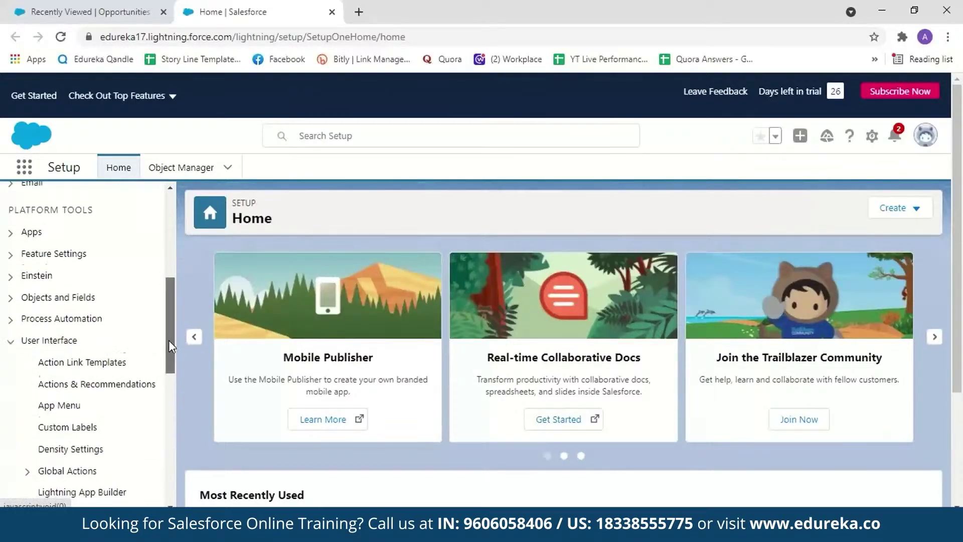
{"action": "left_click_drag", "start_coordinate": [169, 340], "coordinate": [172, 378]}
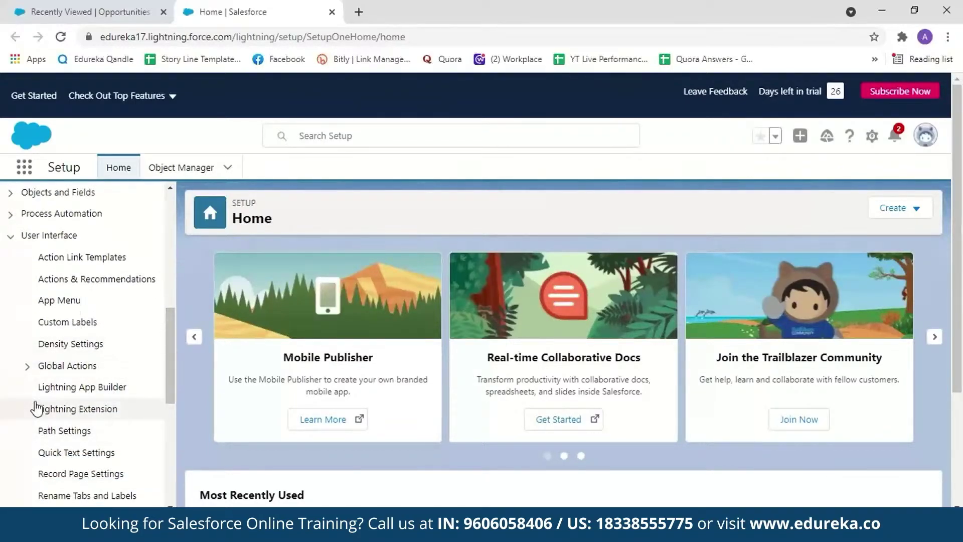
{"action": "left_click", "coordinate": [82, 388]}
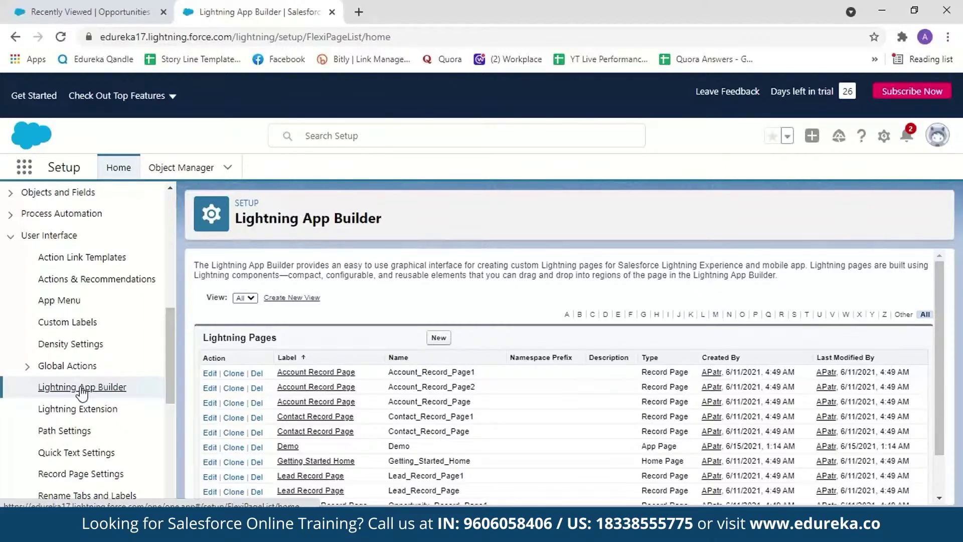
{"action": "left_click", "coordinate": [82, 388]}
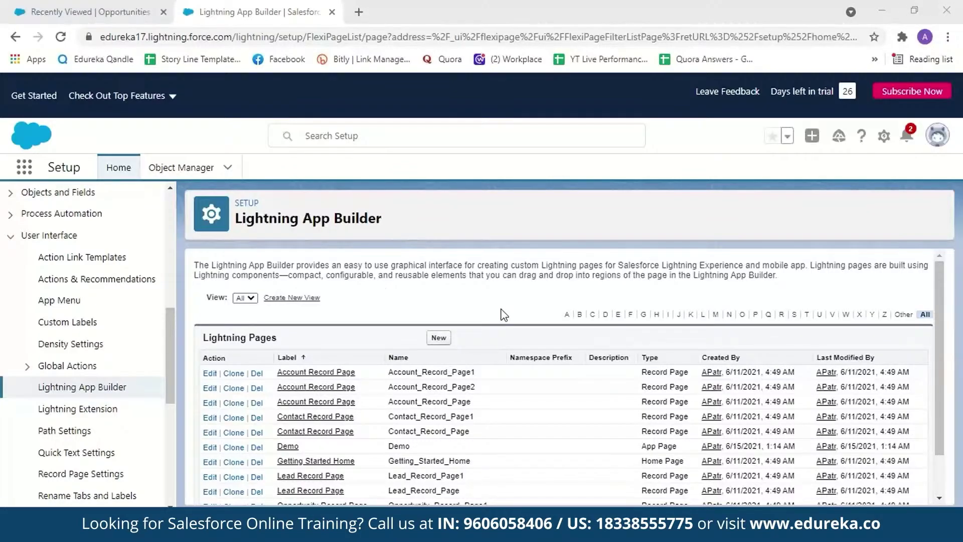
Start a new Lightning page, compare the page types, and choose App Page.
{"action": "left_click", "coordinate": [439, 338]}
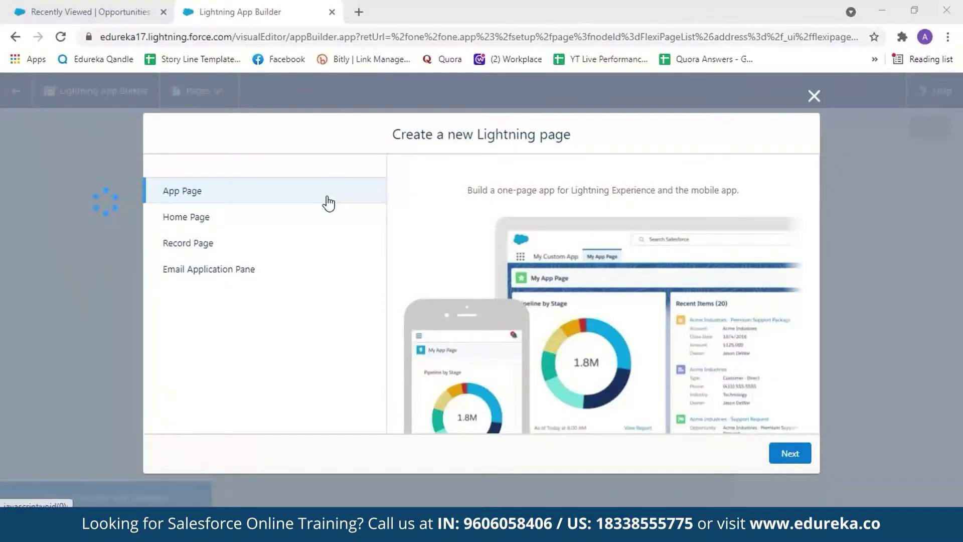
{"action": "left_click", "coordinate": [323, 219]}
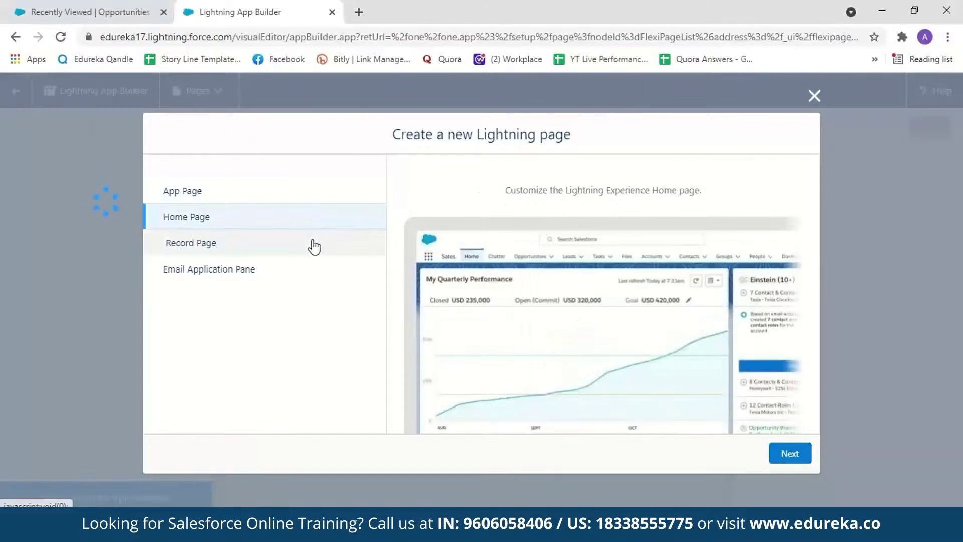
{"action": "left_click", "coordinate": [314, 246]}
{"action": "left_click", "coordinate": [310, 267]}
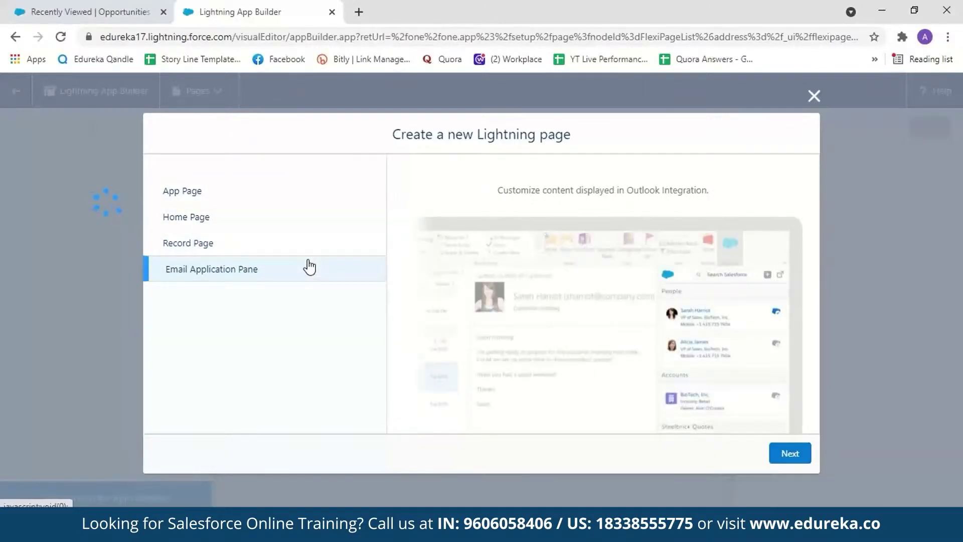
{"action": "left_click", "coordinate": [304, 190]}
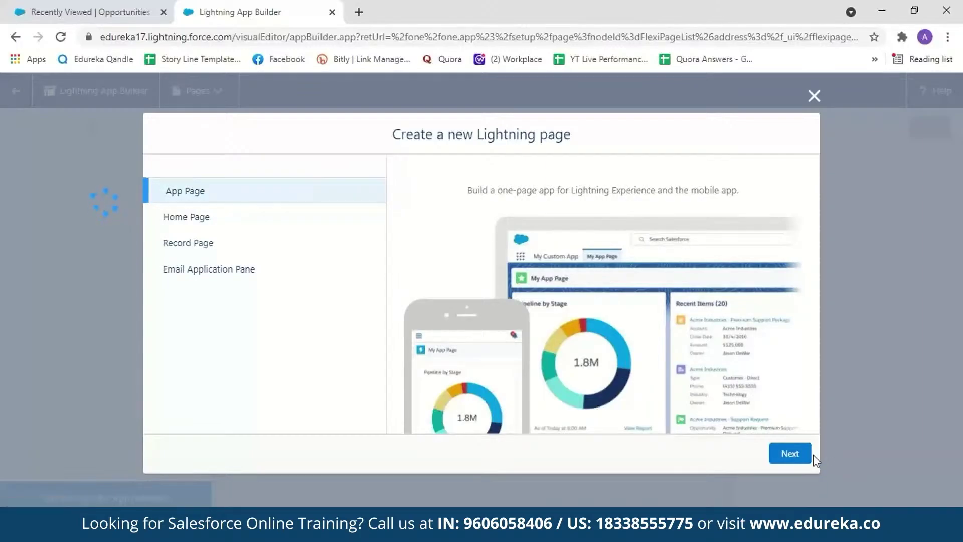
{"action": "left_click", "coordinate": [792, 453]}
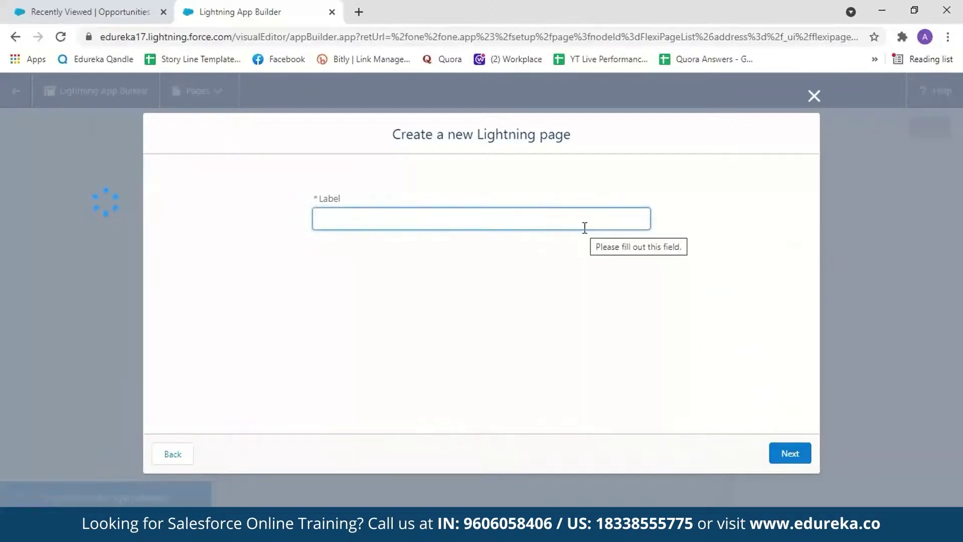
Label the page 'AppDemo', compare templates, and create it with Header and Two Regions.
{"action": "type", "text": "A"}
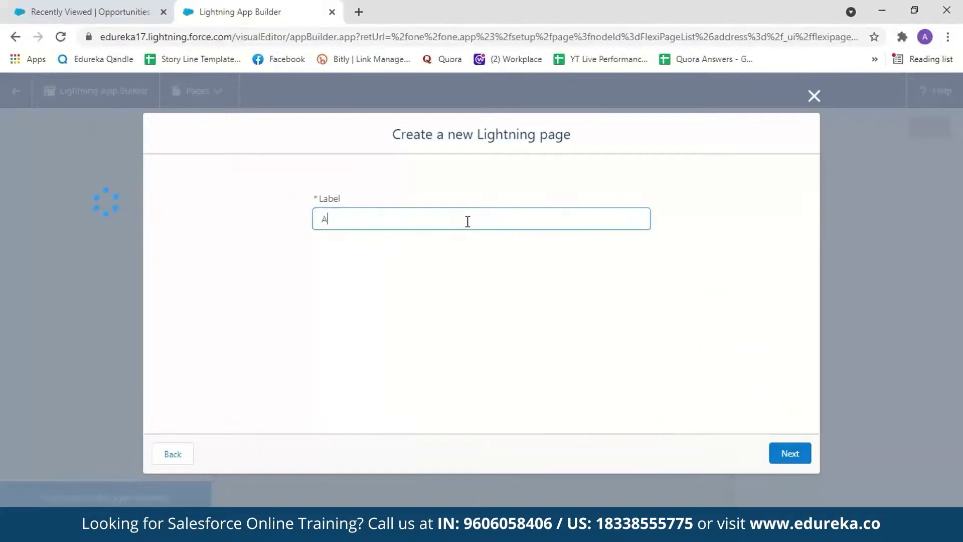
{"action": "type", "text": "ppDemo"}
{"action": "left_click", "coordinate": [789, 457]}
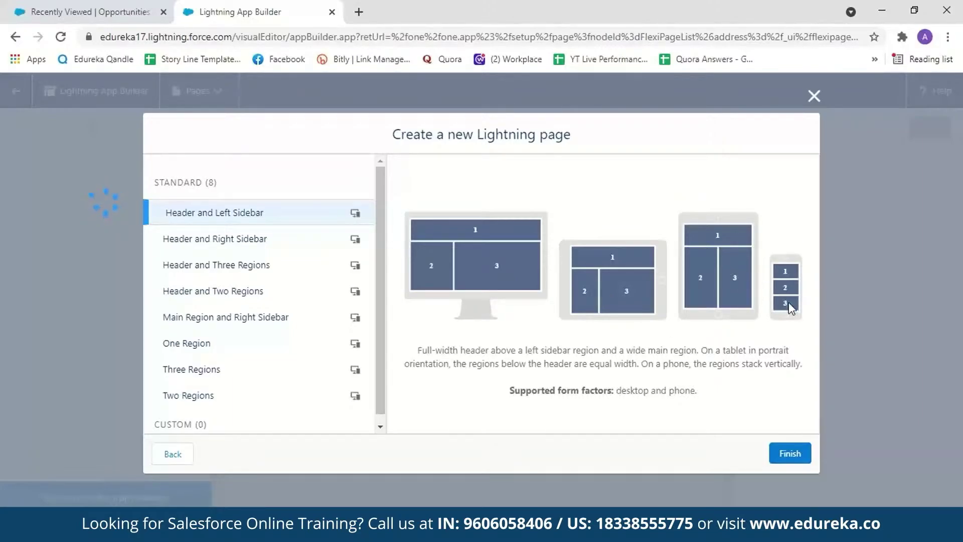
{"action": "left_click", "coordinate": [274, 240]}
{"action": "left_click", "coordinate": [281, 269]}
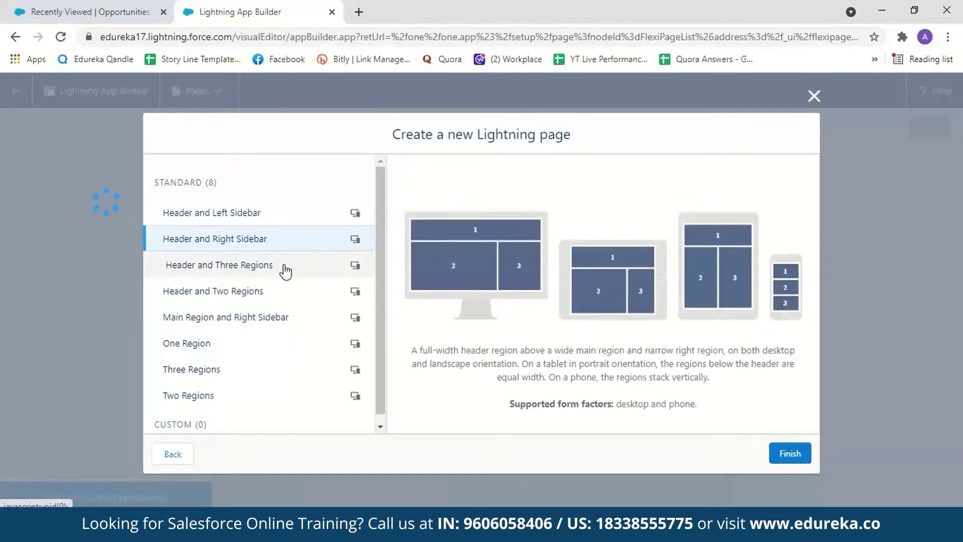
{"action": "left_click", "coordinate": [282, 296]}
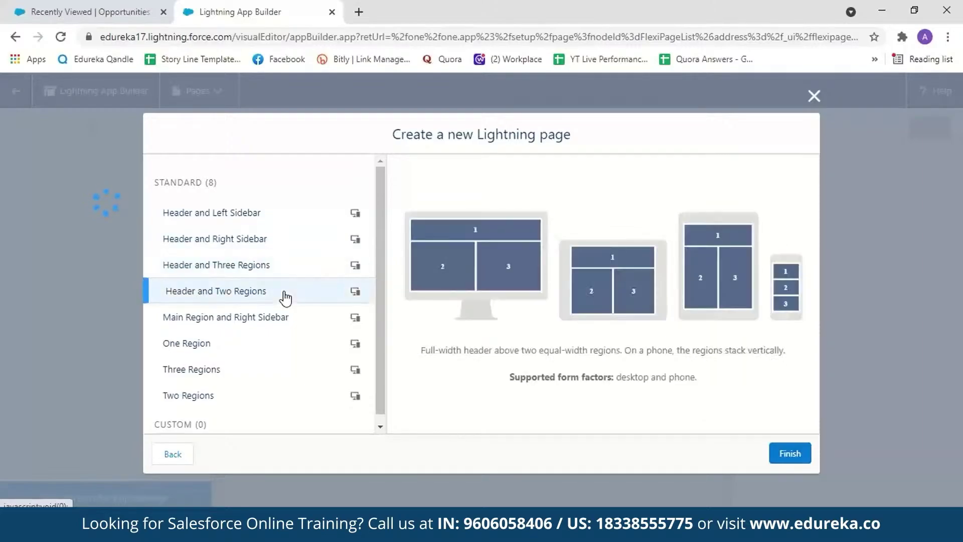
{"action": "left_click", "coordinate": [285, 318]}
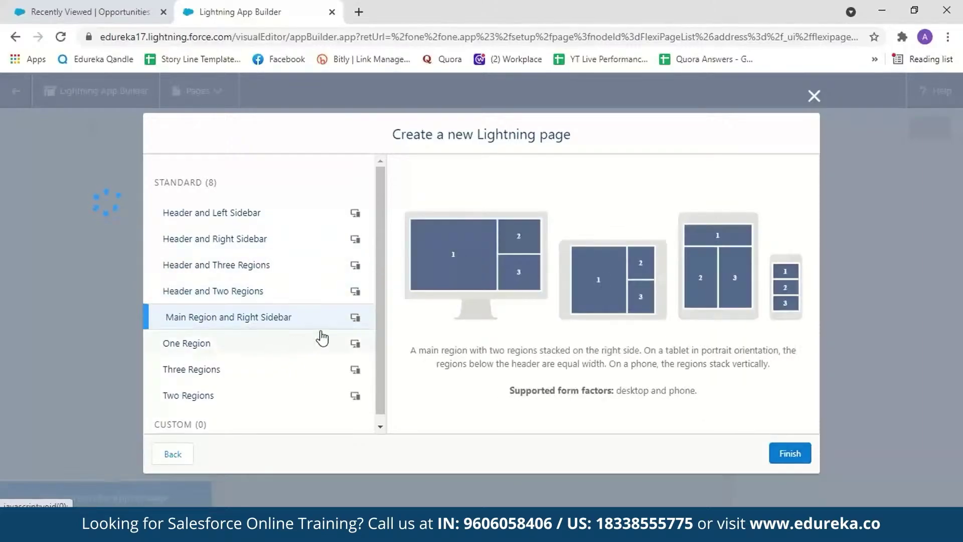
{"action": "left_click", "coordinate": [214, 353]}
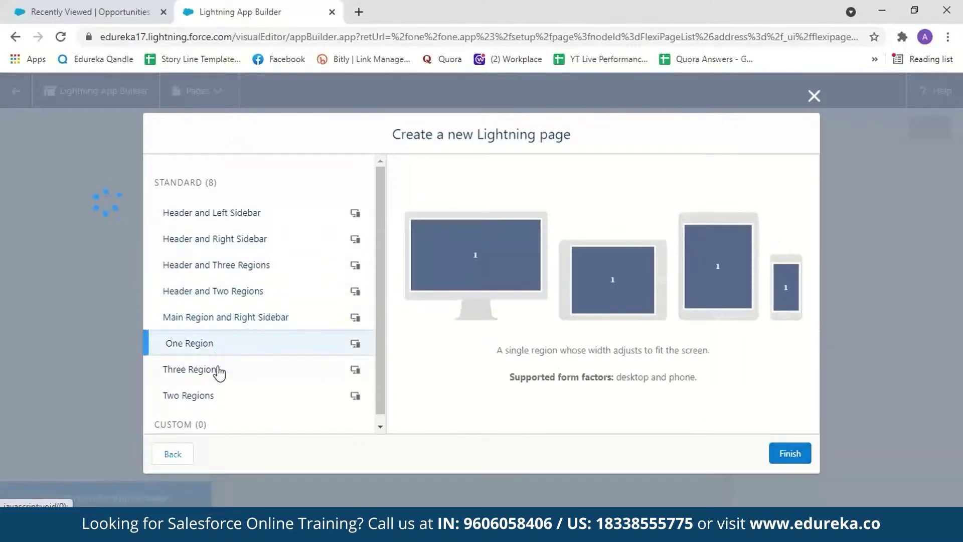
{"action": "left_click", "coordinate": [218, 372]}
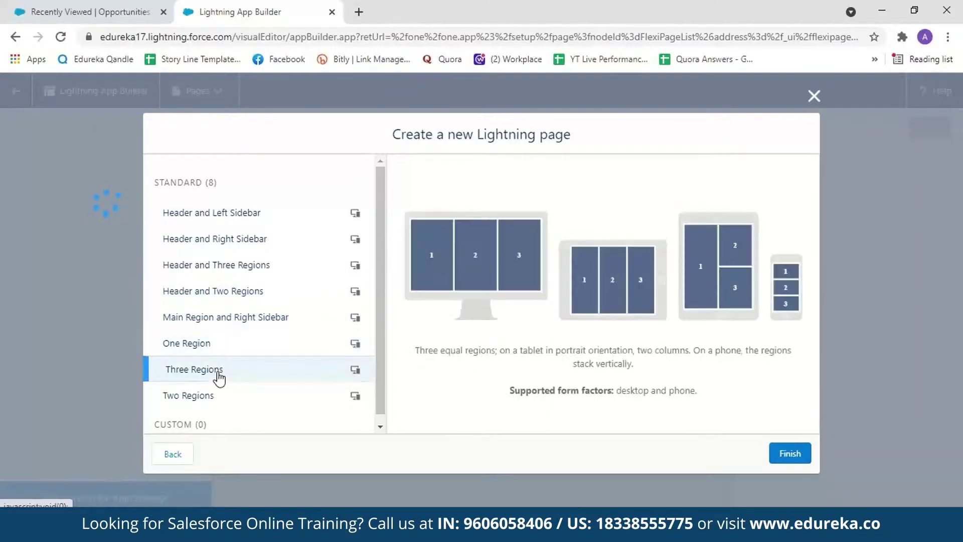
{"action": "left_click", "coordinate": [193, 399]}
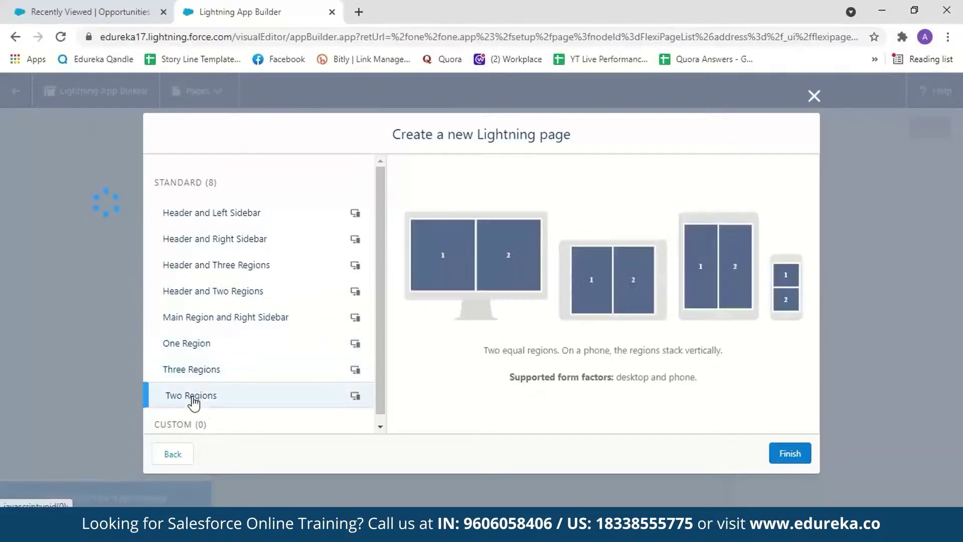
{"action": "left_click", "coordinate": [241, 300]}
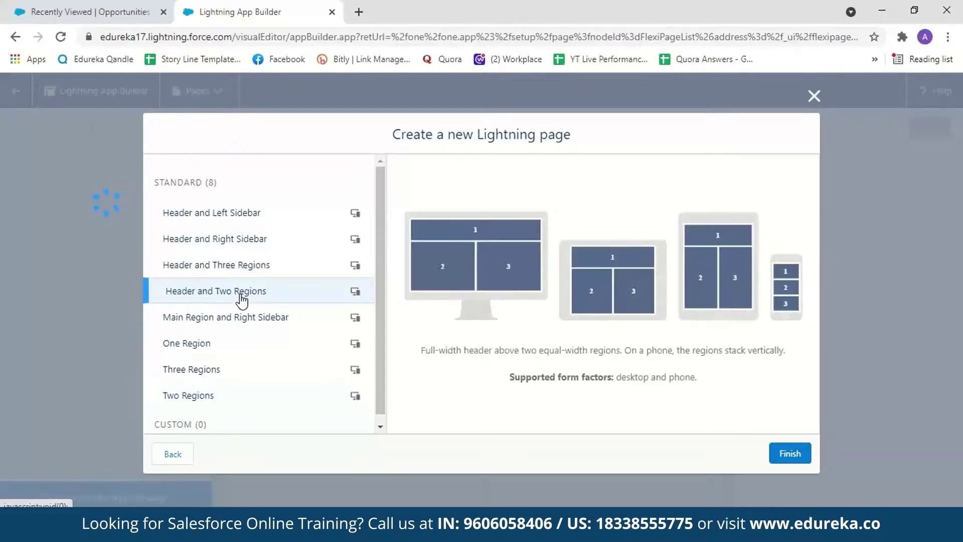
{"action": "left_click", "coordinate": [779, 456]}
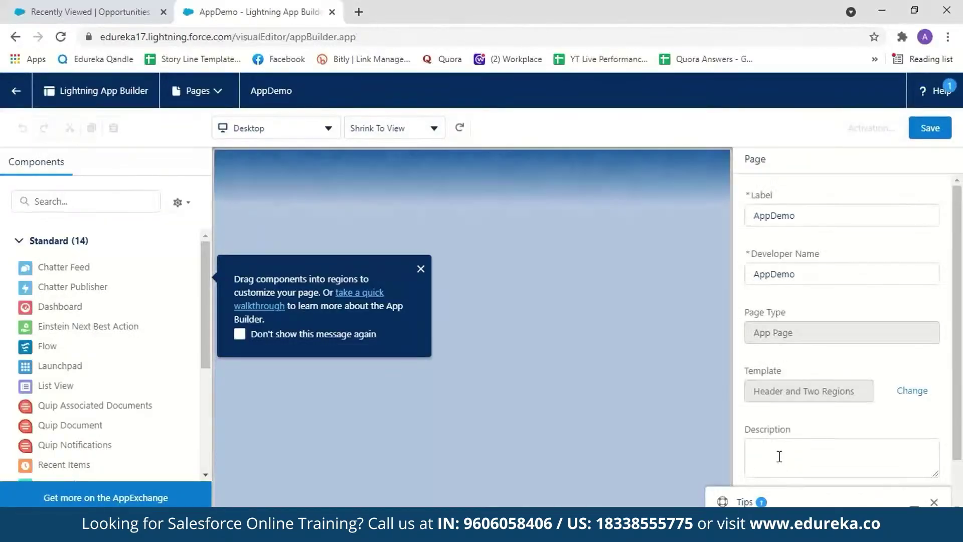
Place the Cases by Origin and Open Status chart left and Service KPIs dashboard right.
{"action": "scroll", "coordinate": [146, 258], "scroll_direction": "down", "scroll_amount": 1}
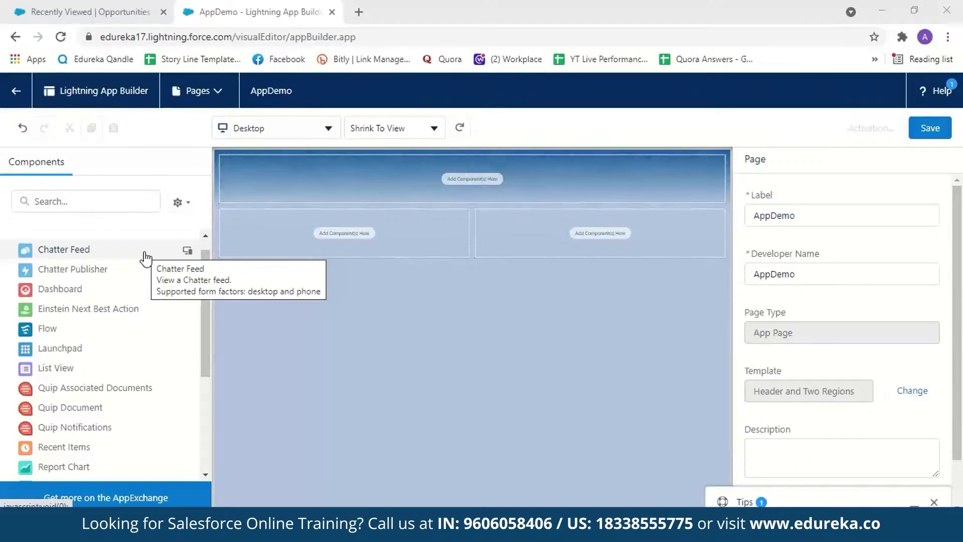
{"action": "scroll", "coordinate": [112, 423], "scroll_direction": "down", "scroll_amount": 1}
{"action": "left_click_drag", "start_coordinate": [112, 423], "coordinate": [320, 247]}
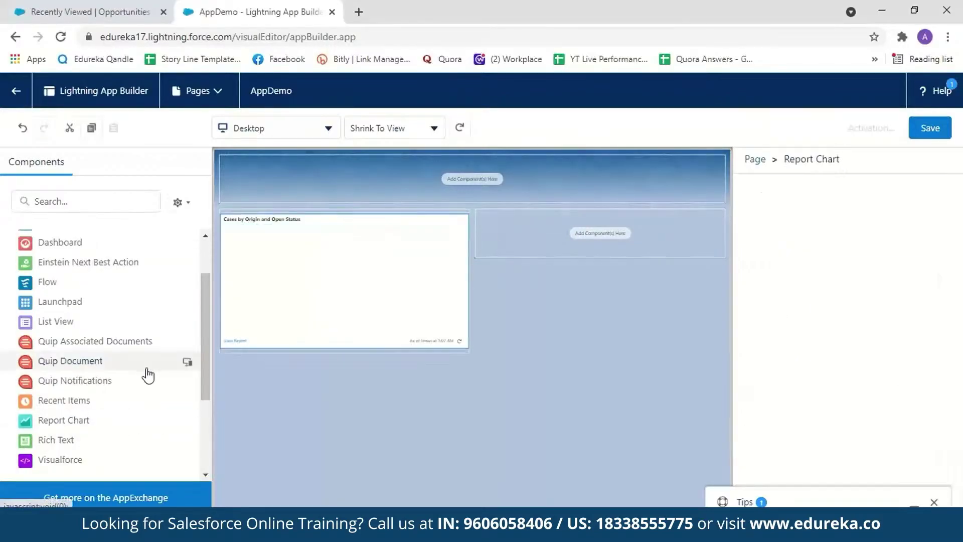
{"action": "scroll", "coordinate": [201, 380], "scroll_direction": "up", "scroll_amount": 1}
{"action": "left_click_drag", "start_coordinate": [60, 307], "coordinate": [502, 236]}
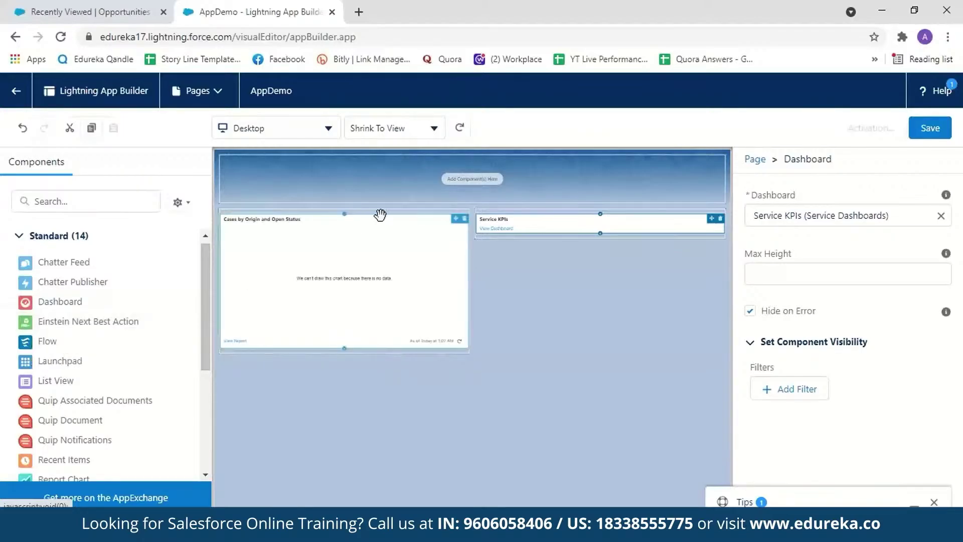
{"action": "left_click_drag", "start_coordinate": [206, 307], "coordinate": [212, 357]}
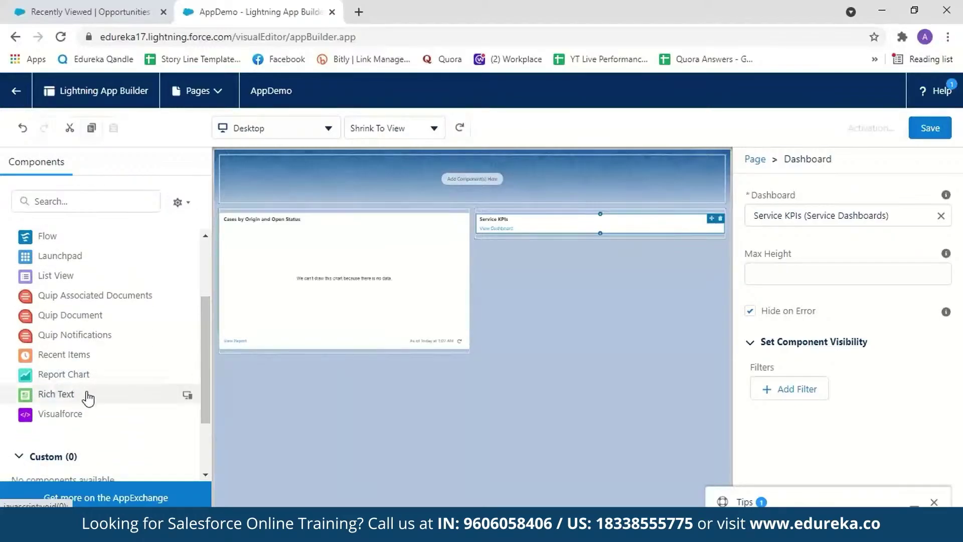
Add a Rich Text component to the header reading 'Welcome to Salesforce'.
{"action": "left_click_drag", "start_coordinate": [185, 393], "coordinate": [375, 179]}
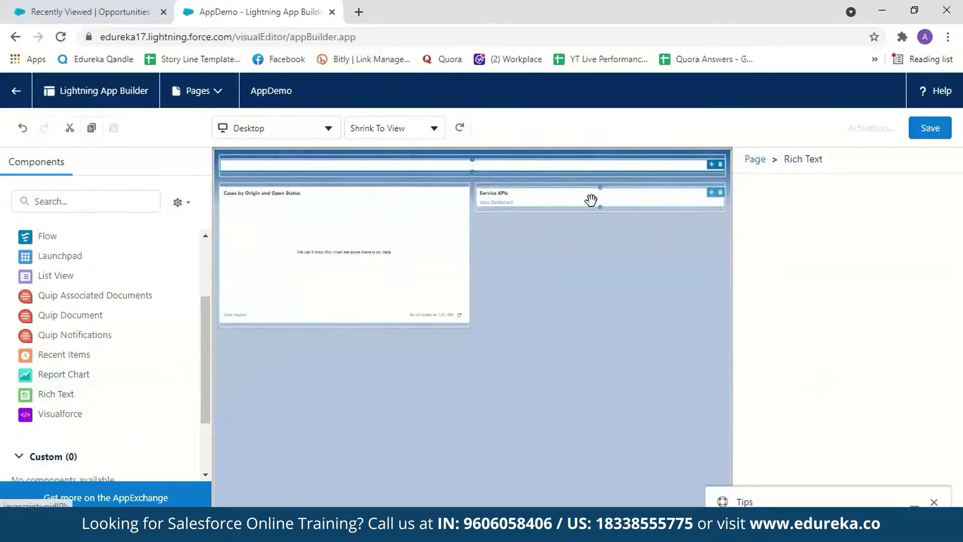
{"action": "left_click", "coordinate": [772, 322]}
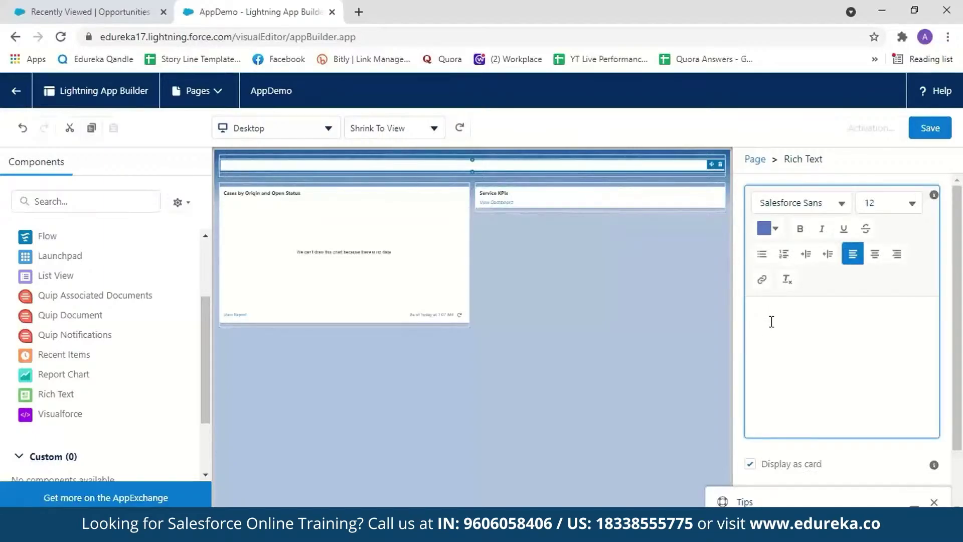
{"action": "type", "text": "Welcome"}
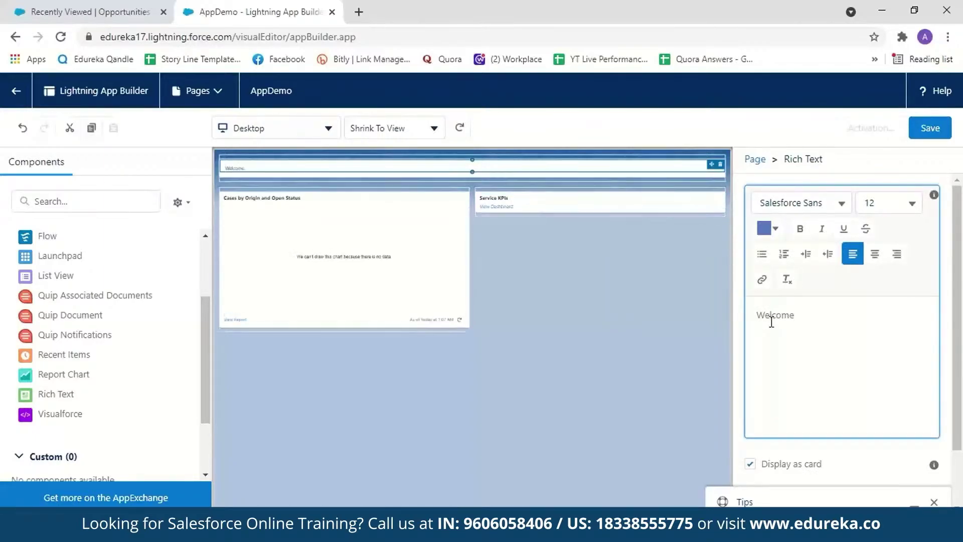
{"action": "type", "text": " to Salesforce"}
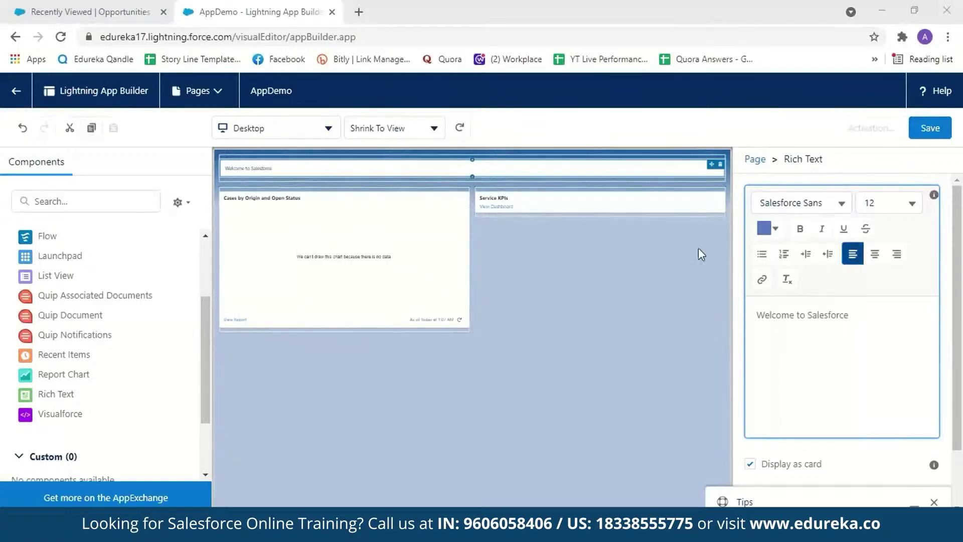
{"action": "left_click_drag", "start_coordinate": [456, 241], "coordinate": [440, 211]}
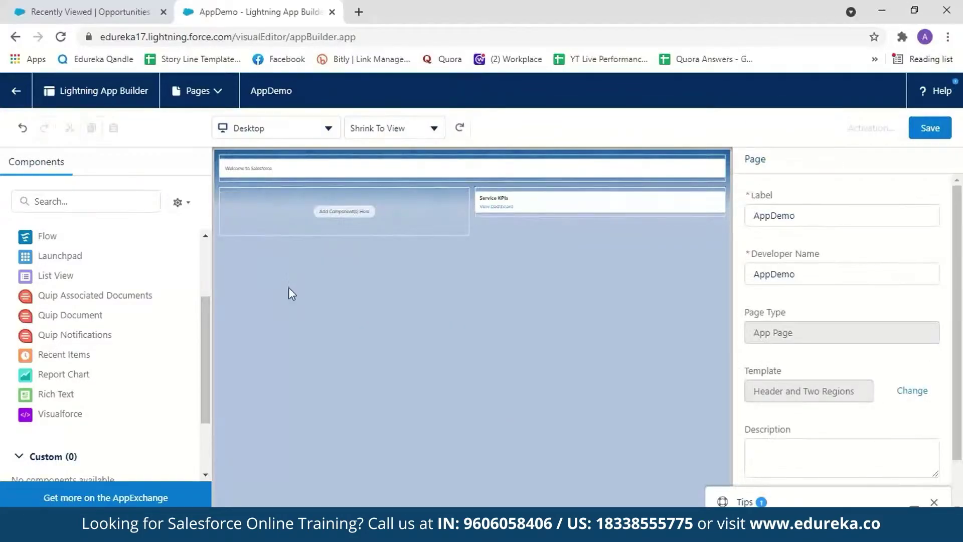
Restore the Cases report chart to the left region, keeping its current report.
{"action": "left_click_drag", "start_coordinate": [153, 376], "coordinate": [299, 206]}
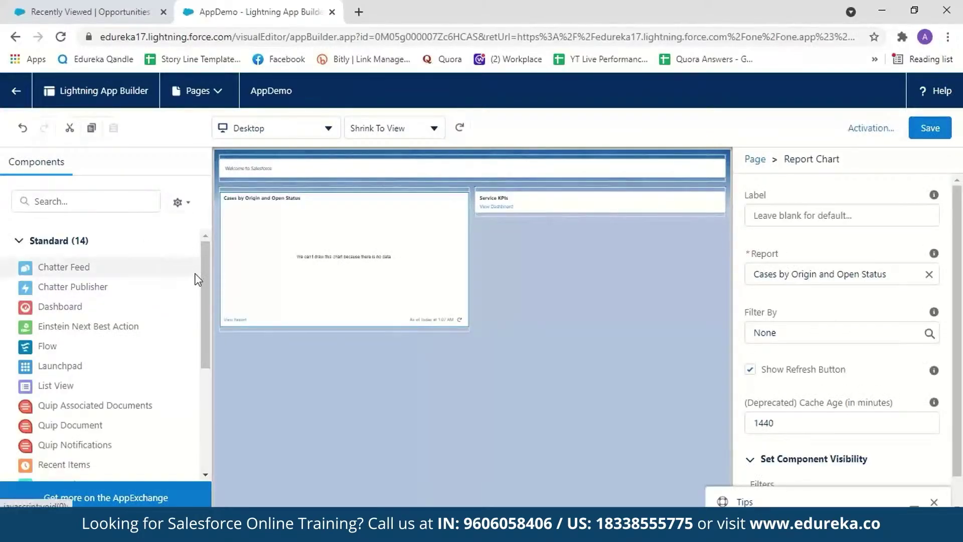
{"action": "left_click_drag", "start_coordinate": [208, 276], "coordinate": [190, 366]}
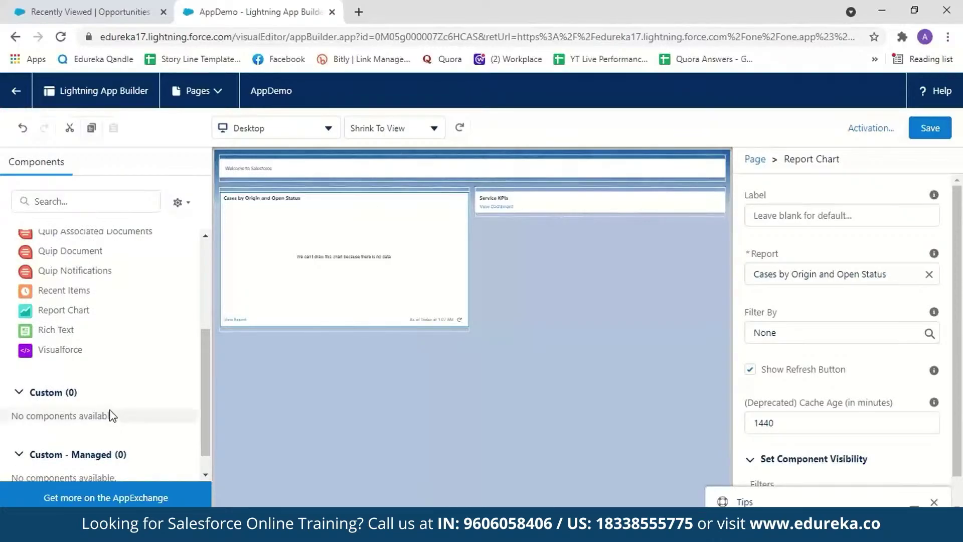
{"action": "left_click_drag", "start_coordinate": [206, 412], "coordinate": [200, 308]}
{"action": "left_click", "coordinate": [577, 256]}
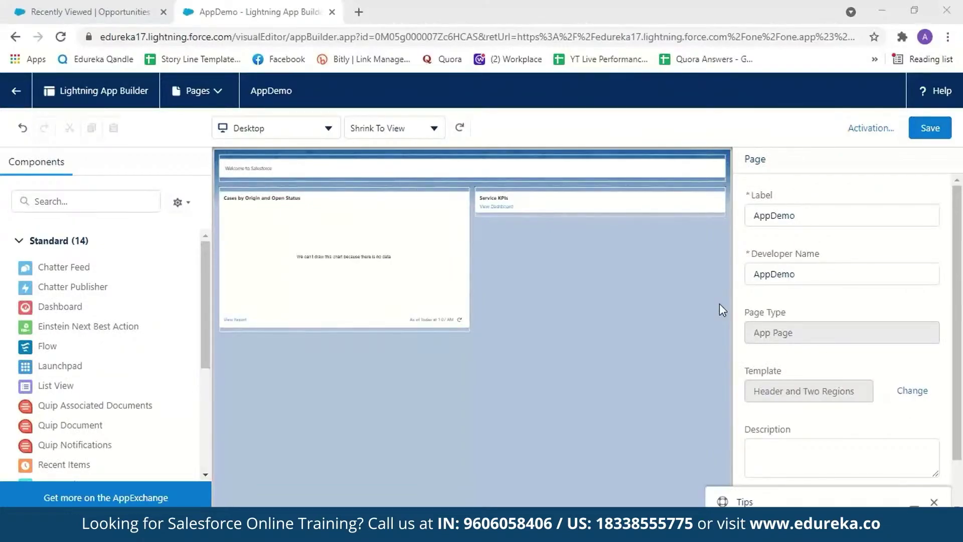
{"action": "left_click", "coordinate": [404, 293]}
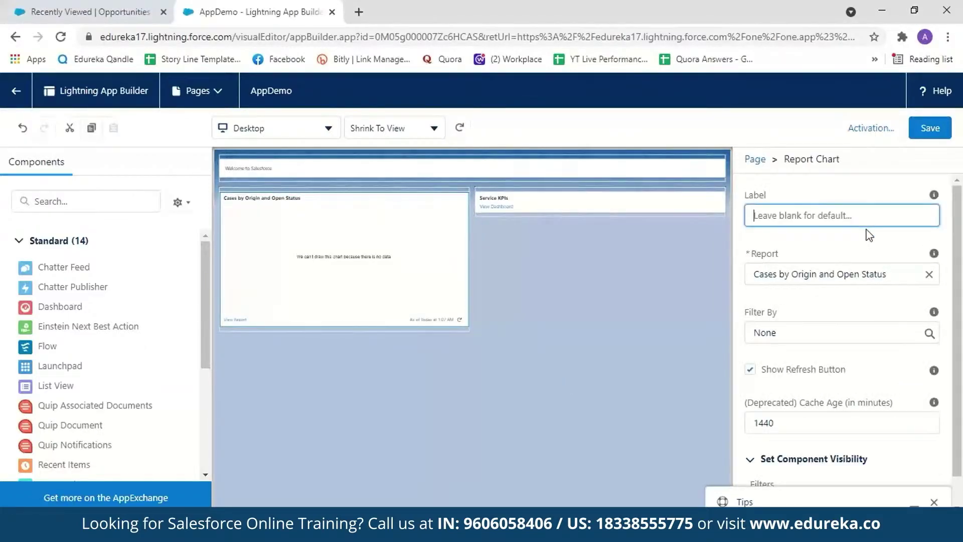
{"action": "left_click", "coordinate": [903, 274]}
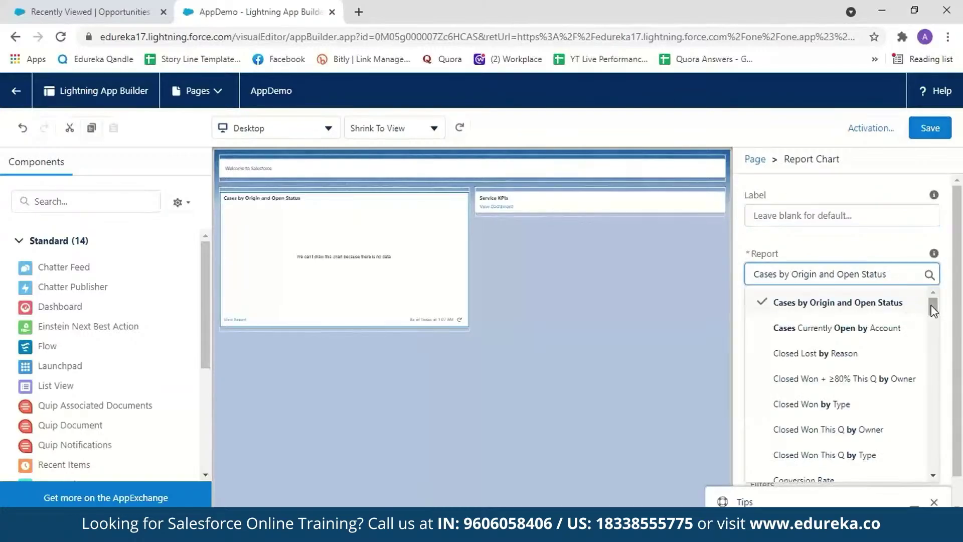
{"action": "scroll", "coordinate": [934, 316], "scroll_direction": "down", "scroll_amount": 4}
{"action": "scroll", "coordinate": [934, 316], "scroll_direction": "up", "scroll_amount": 4}
{"action": "left_click", "coordinate": [888, 256]}
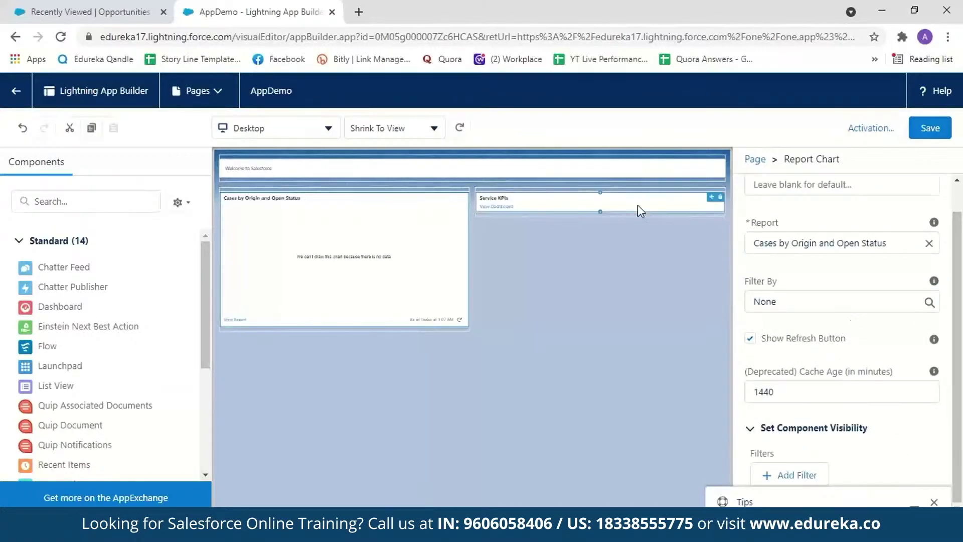
Save the AppDemo page and bring up its Activation dialog.
{"action": "left_click", "coordinate": [561, 372]}
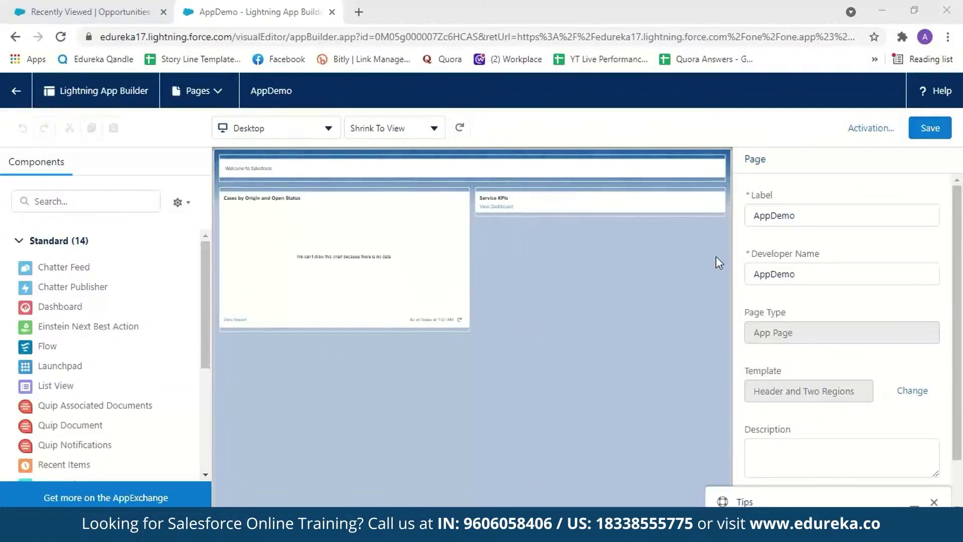
{"action": "left_click", "coordinate": [923, 131]}
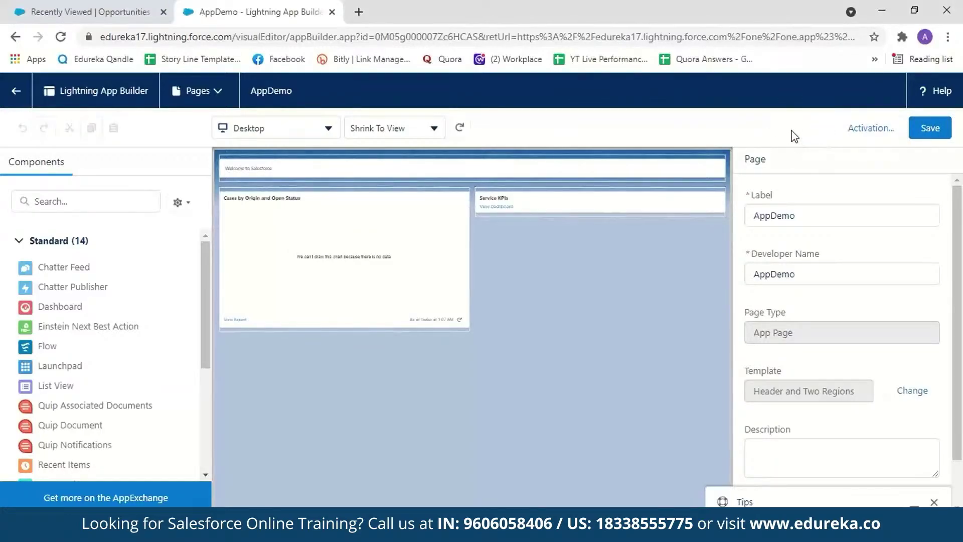
{"action": "left_click", "coordinate": [855, 132]}
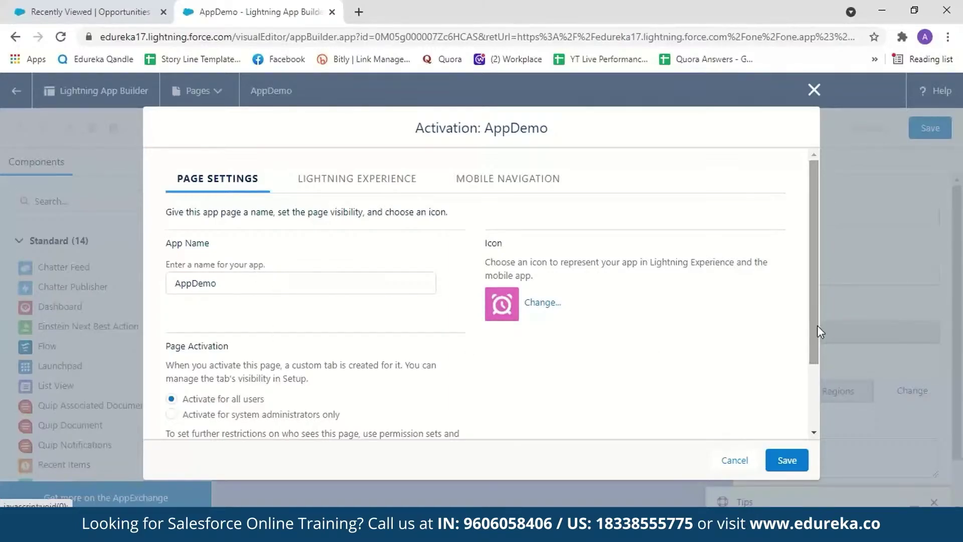
Change the AppDemo app icon to the yellow hexagon.
{"action": "left_click_drag", "start_coordinate": [817, 325], "coordinate": [818, 382]}
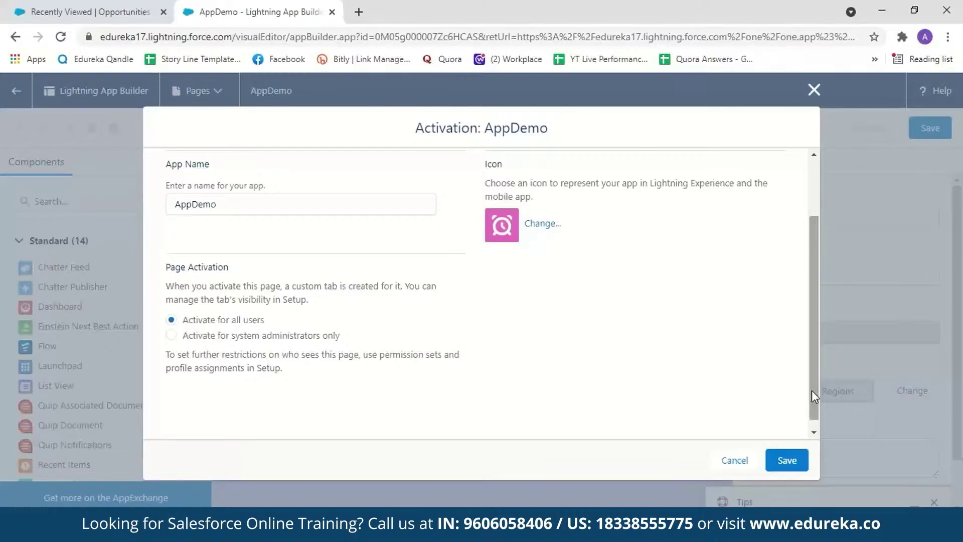
{"action": "scroll", "coordinate": [266, 403], "scroll_direction": "up", "scroll_amount": 2}
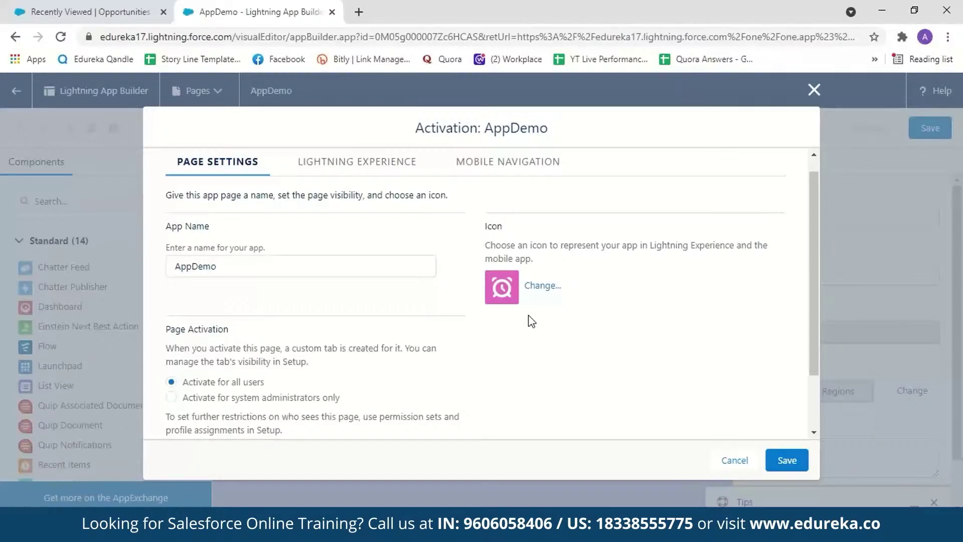
{"action": "left_click", "coordinate": [541, 286]}
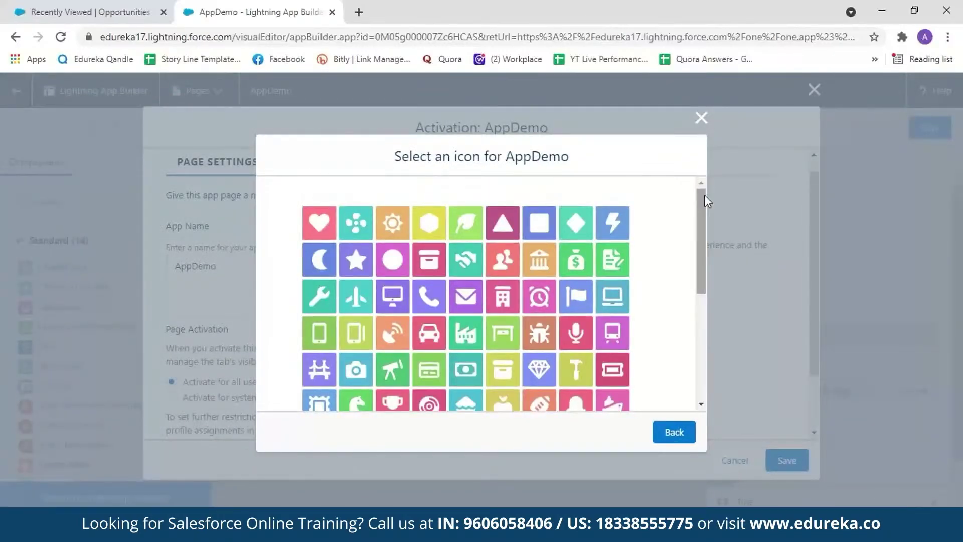
{"action": "left_click_drag", "start_coordinate": [697, 225], "coordinate": [683, 200]}
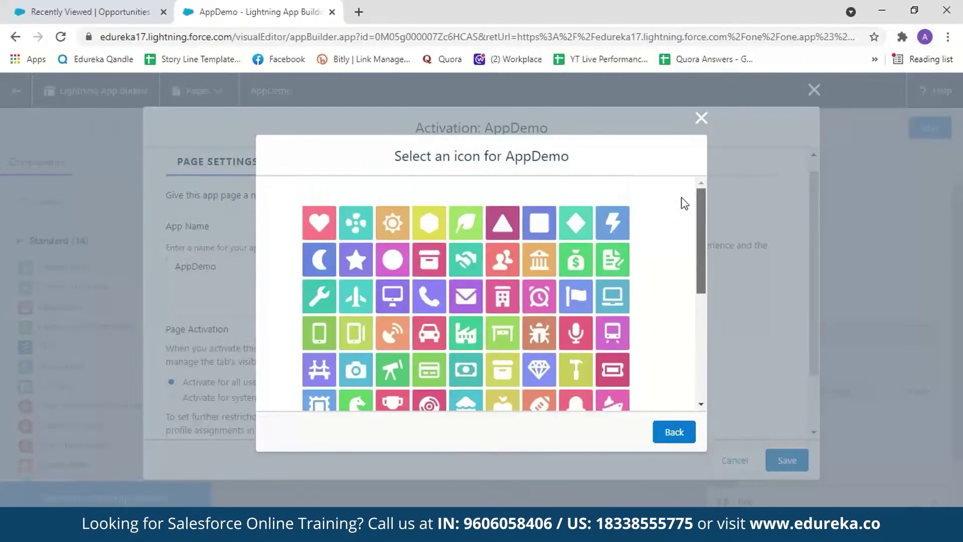
{"action": "left_click", "coordinate": [435, 227]}
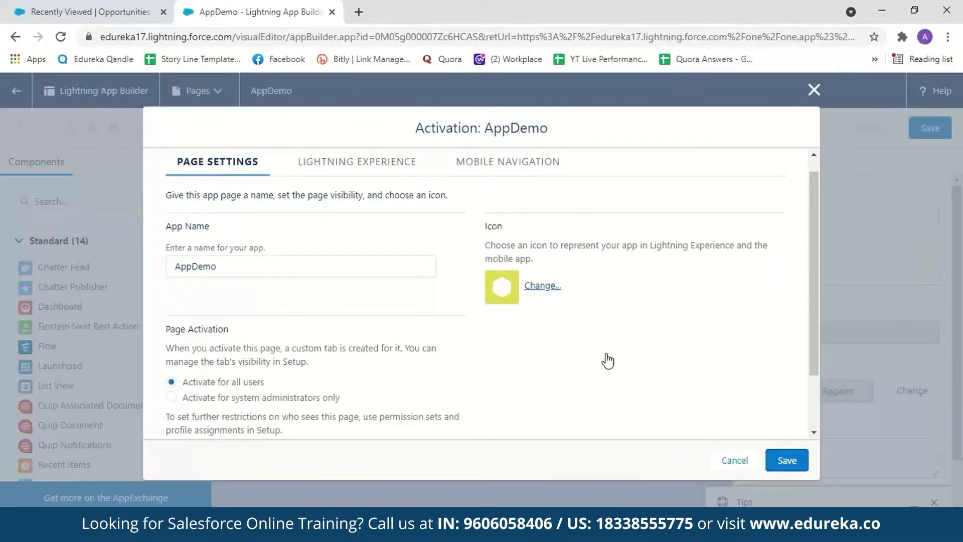
{"action": "left_click", "coordinate": [358, 168]}
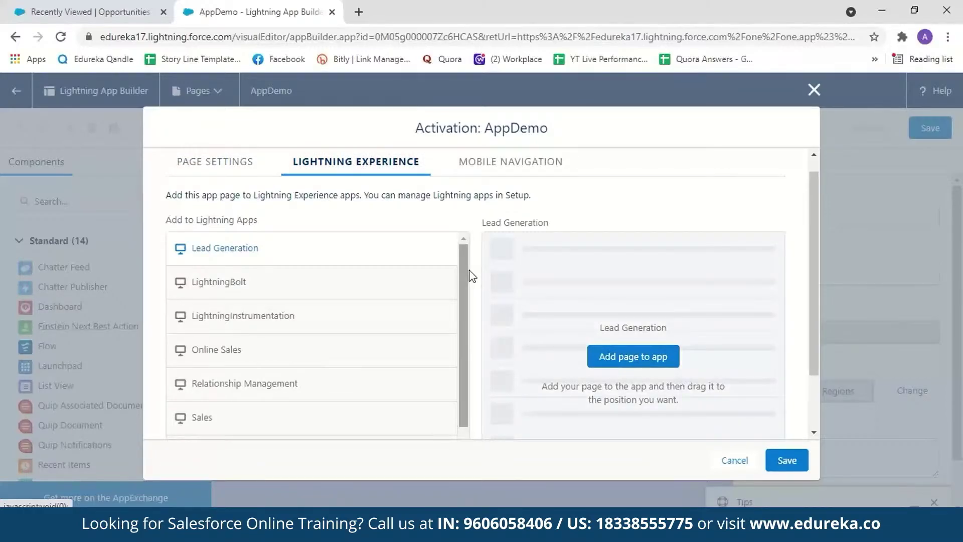
Add AppDemo to the Sales app's navigation, positioned right after Home.
{"action": "left_click", "coordinate": [80, 10]}
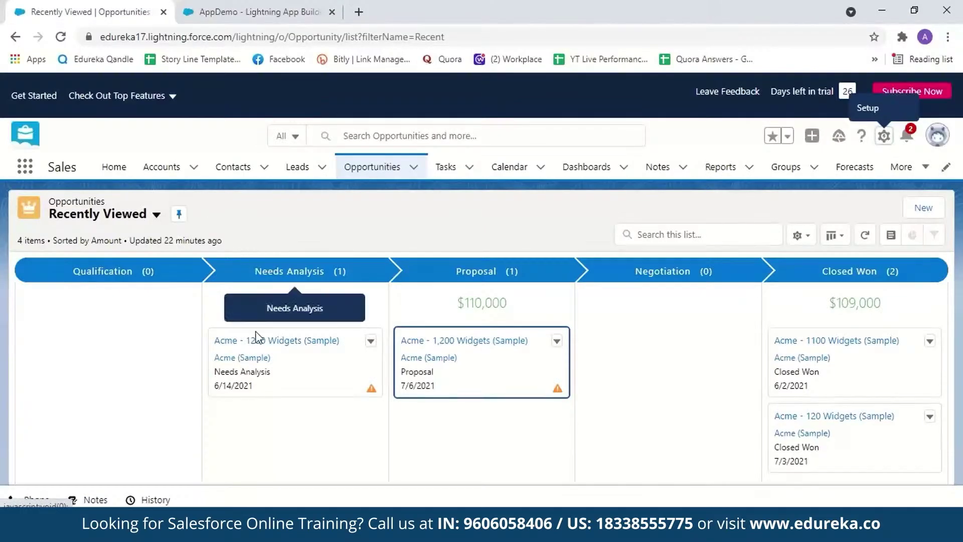
{"action": "left_click", "coordinate": [261, 11]}
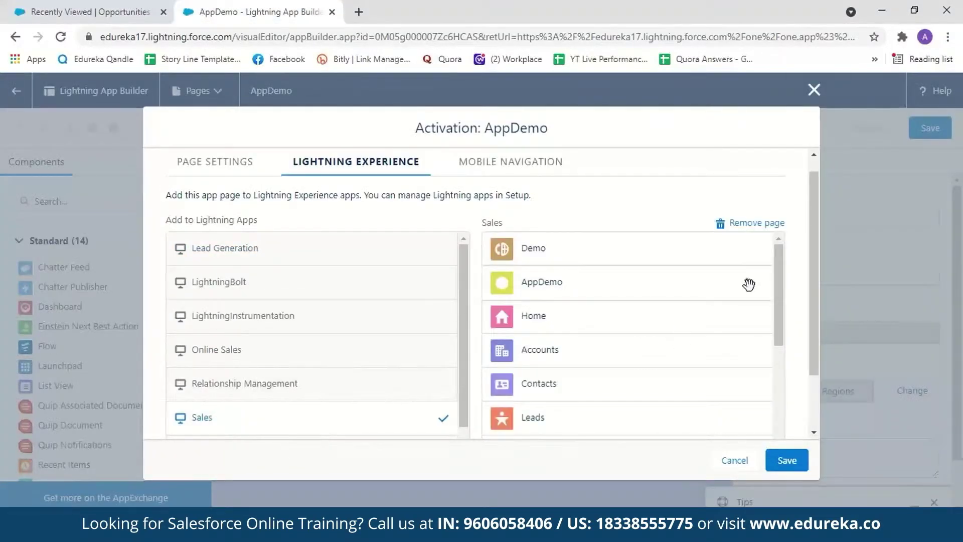
{"action": "left_click_drag", "start_coordinate": [749, 284], "coordinate": [760, 323]}
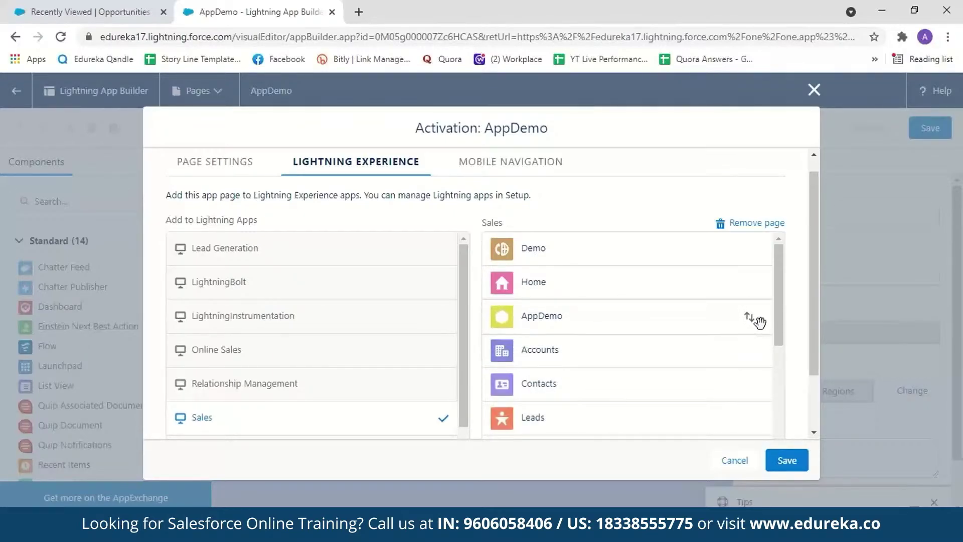
{"action": "left_click", "coordinate": [531, 160]}
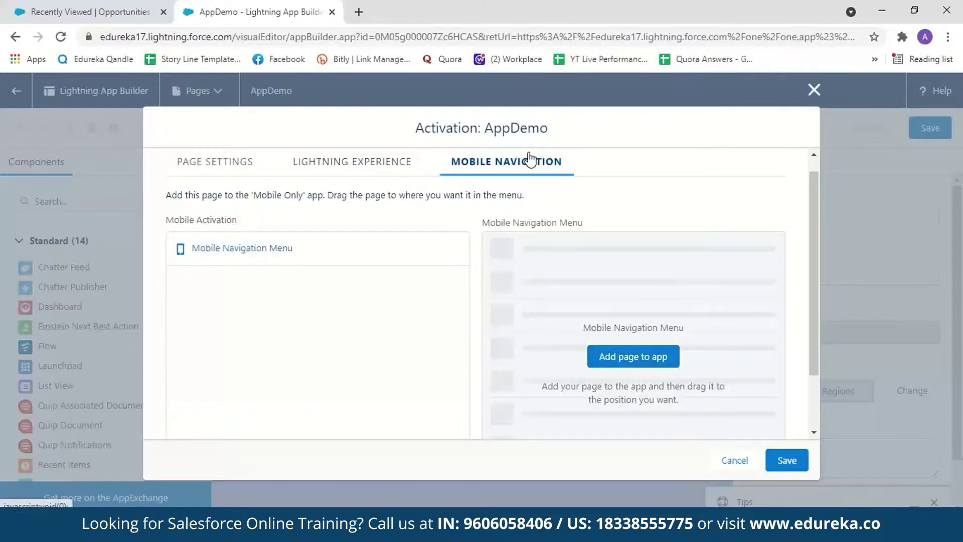
Put AppDemo in the mobile navigation menu, save the activation, then go to the Opportunities browser tab.
{"action": "left_click", "coordinate": [398, 256]}
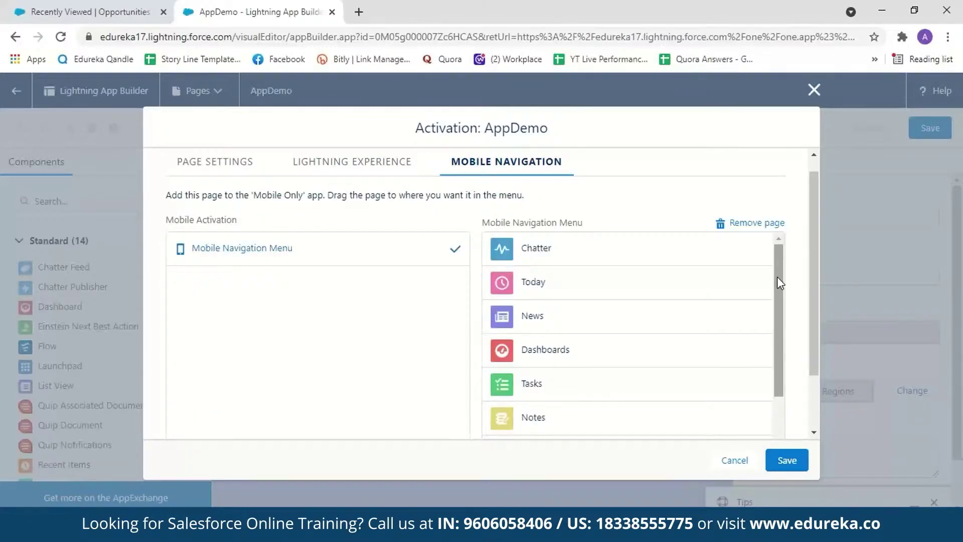
{"action": "left_click_drag", "start_coordinate": [780, 282], "coordinate": [779, 363]}
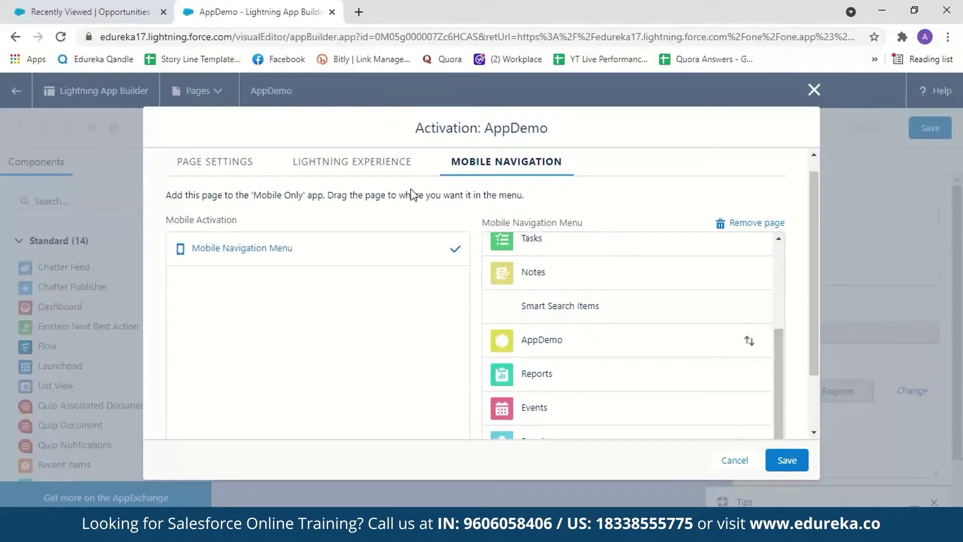
{"action": "left_click", "coordinate": [380, 164]}
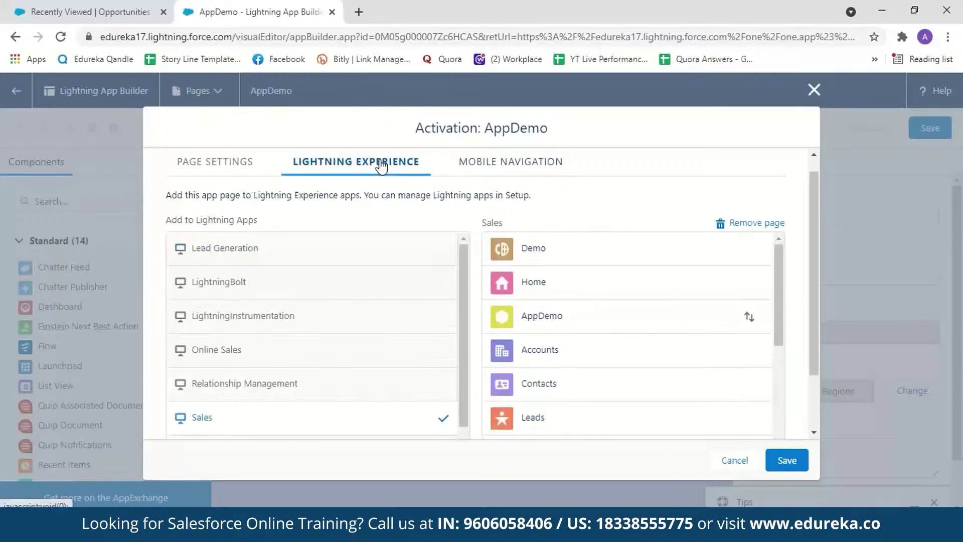
{"action": "left_click", "coordinate": [783, 462]}
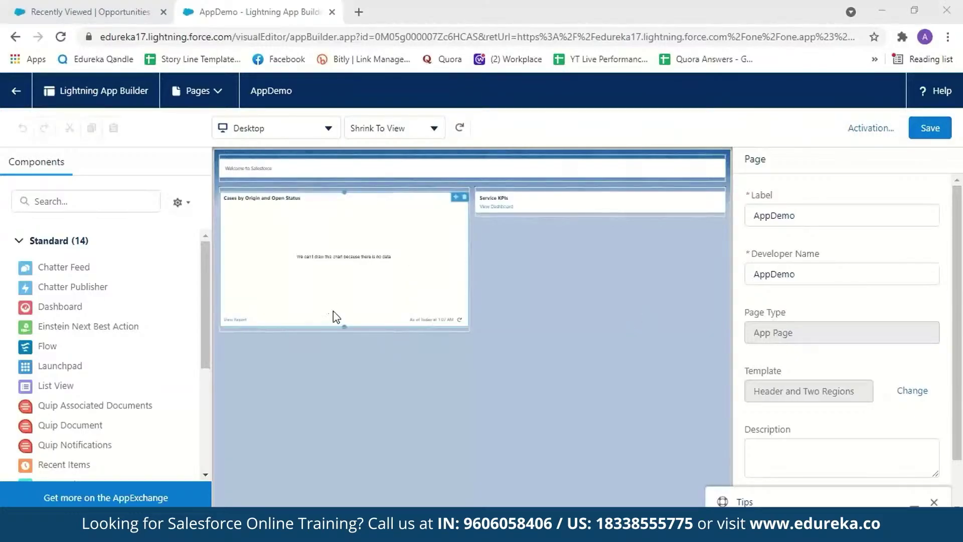
{"action": "left_click", "coordinate": [72, 15]}
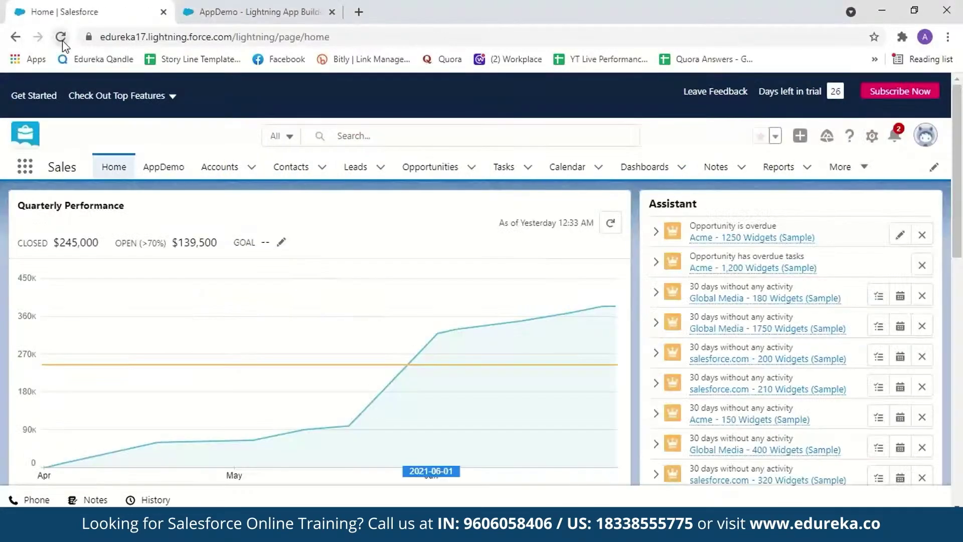
Reload Salesforce and open the new AppDemo tab beside Home in the Sales app.
{"action": "left_click", "coordinate": [60, 38]}
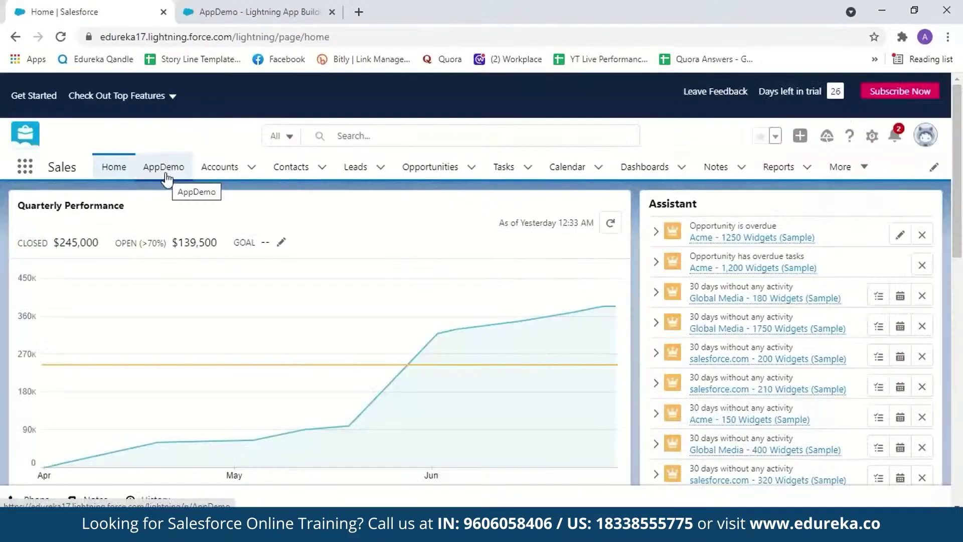
{"action": "left_click", "coordinate": [165, 171]}
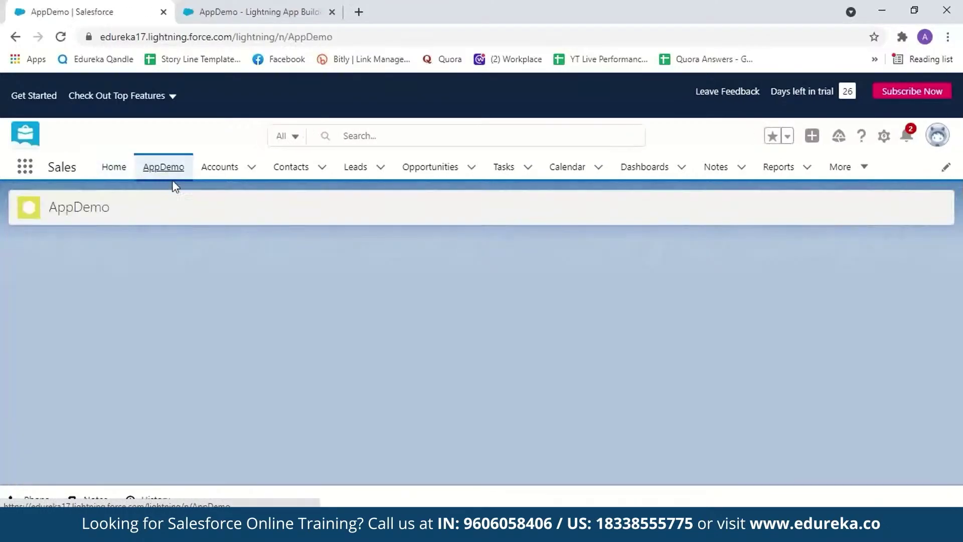